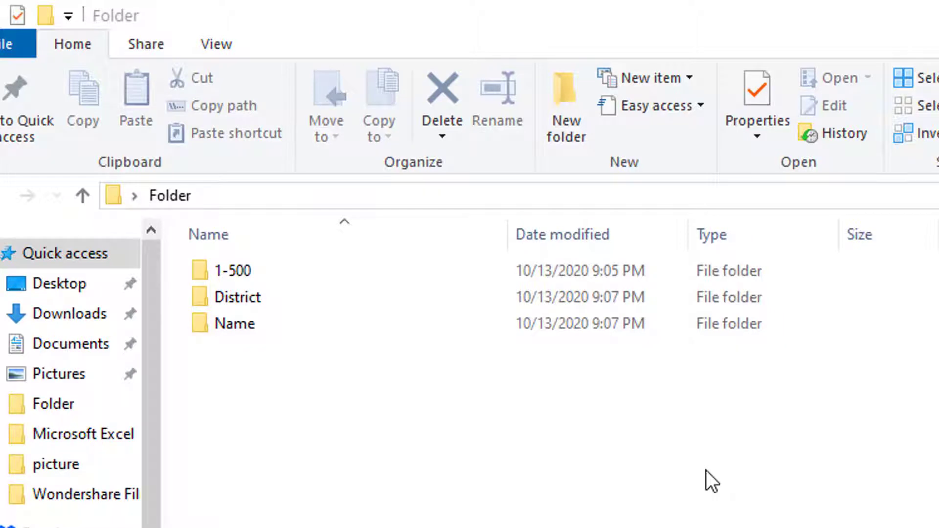
Run District.bat in the District folder to create the district-named subfolders.
double_click(255, 331)
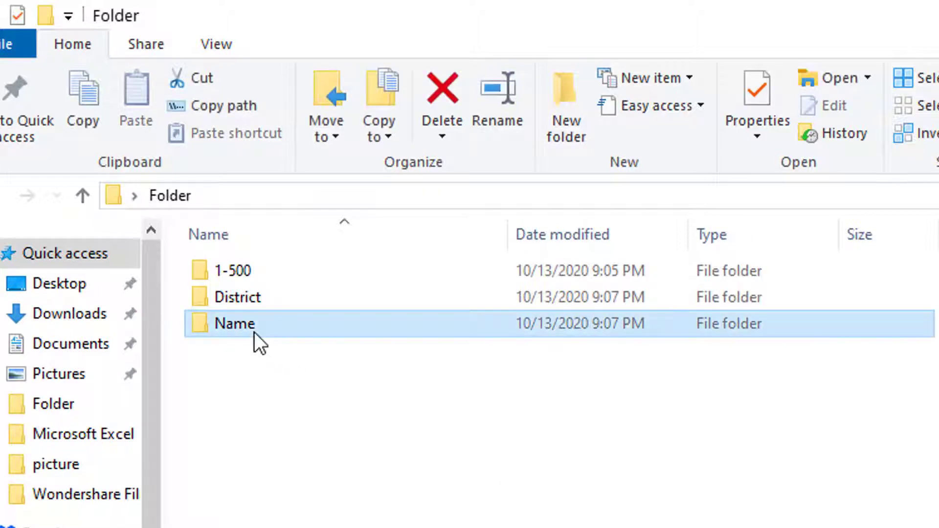
left_click(286, 280)
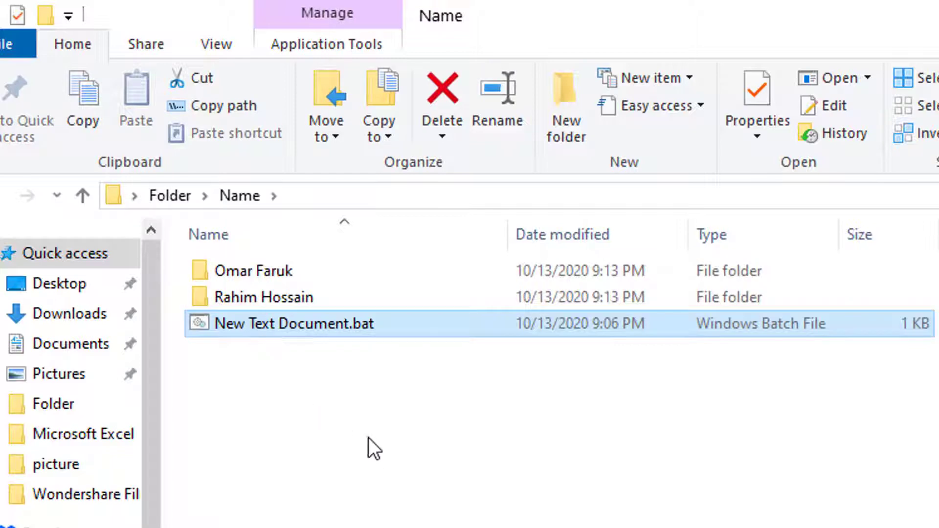
key("BackSpace")
double_click(271, 295)
double_click(268, 283)
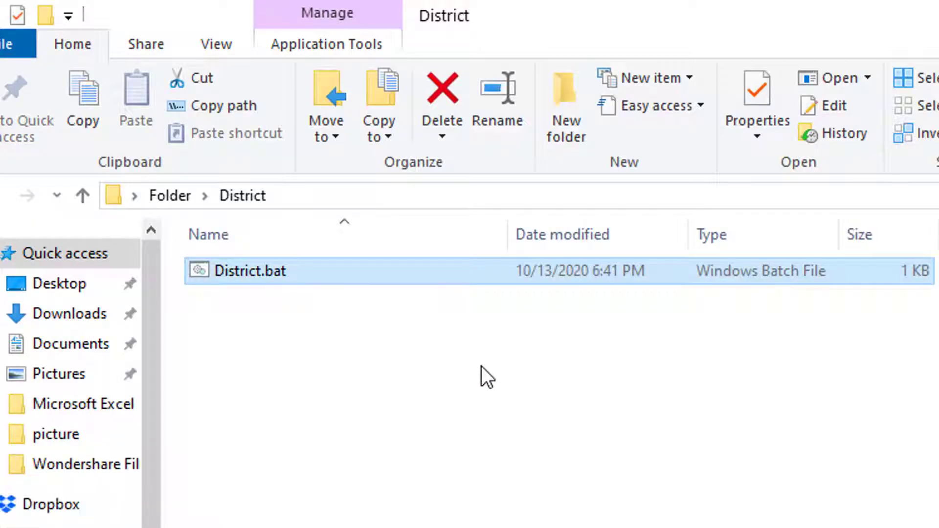
scroll(476, 391, "down", 9)
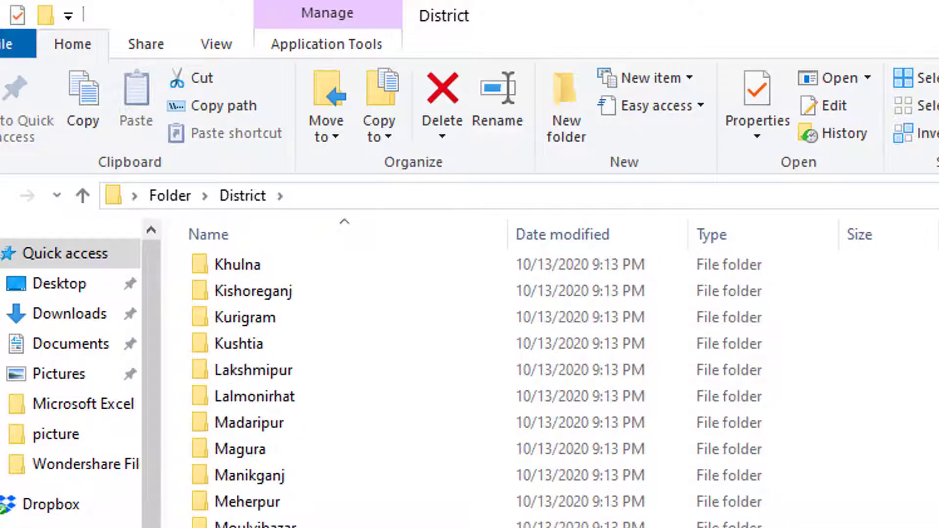
scroll(477, 390, "up", 9)
key("BackSpace")
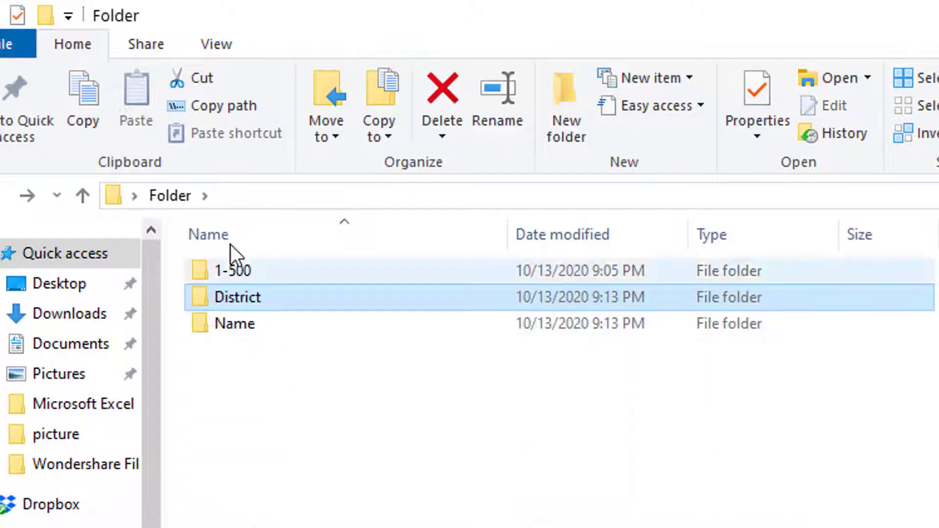
Run the 1-500 batch file to create numbered subfolders, then return to Folder.
double_click(237, 278)
double_click(246, 274)
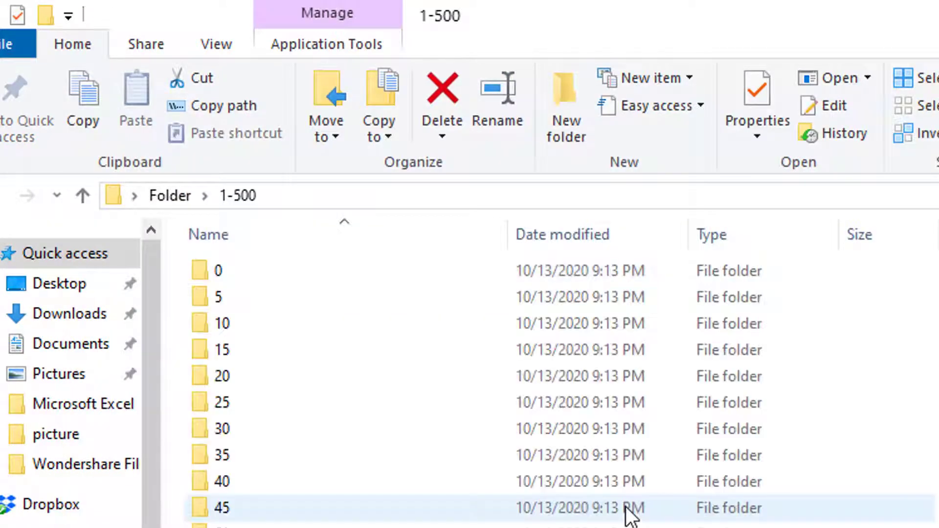
left_click(241, 269)
scroll(538, 391, "down", 19)
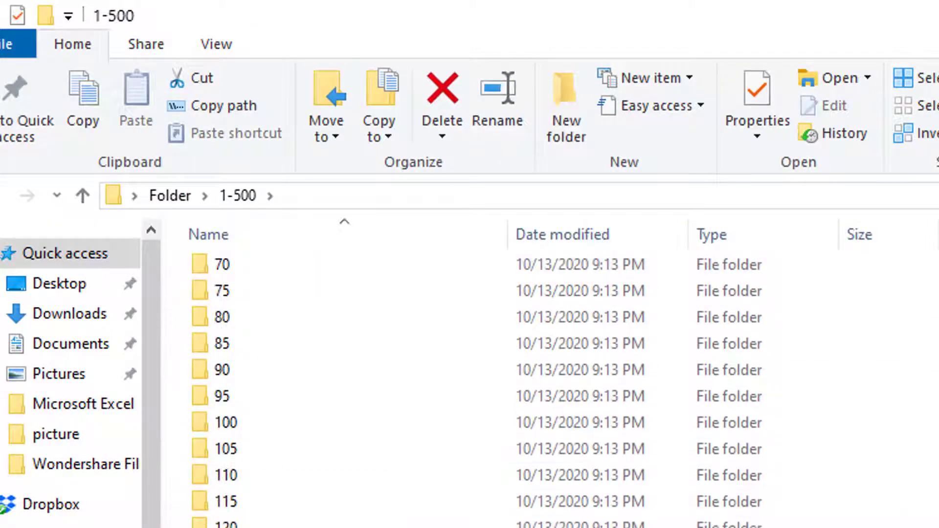
scroll(508, 521, "up", 19)
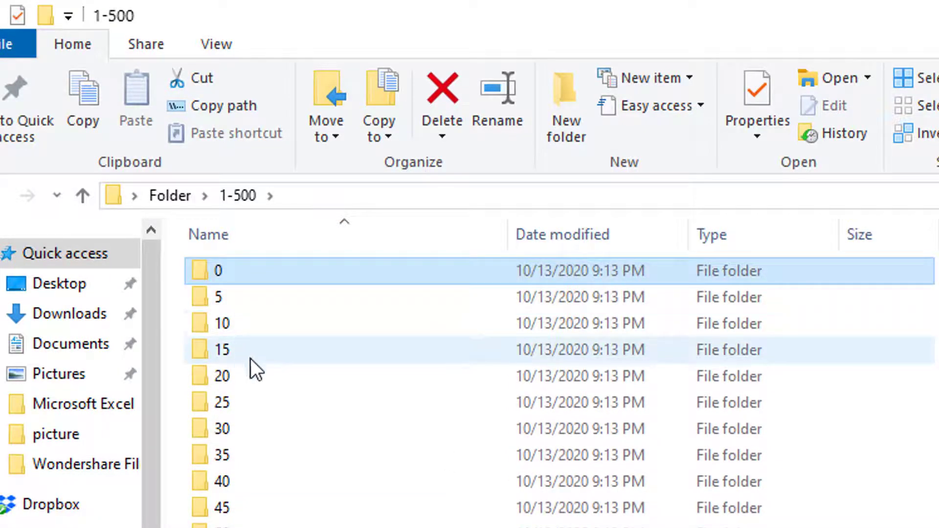
scroll(538, 391, "down", 20)
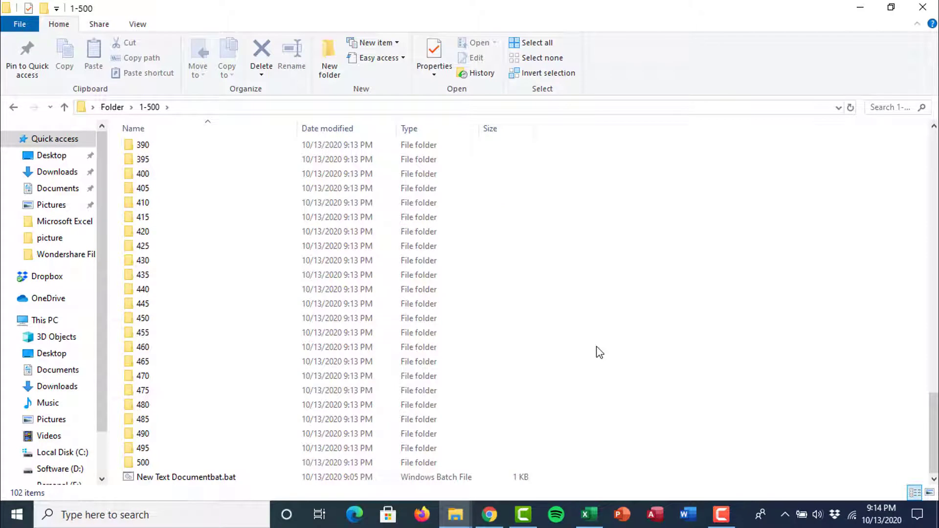
key("alt+Left")
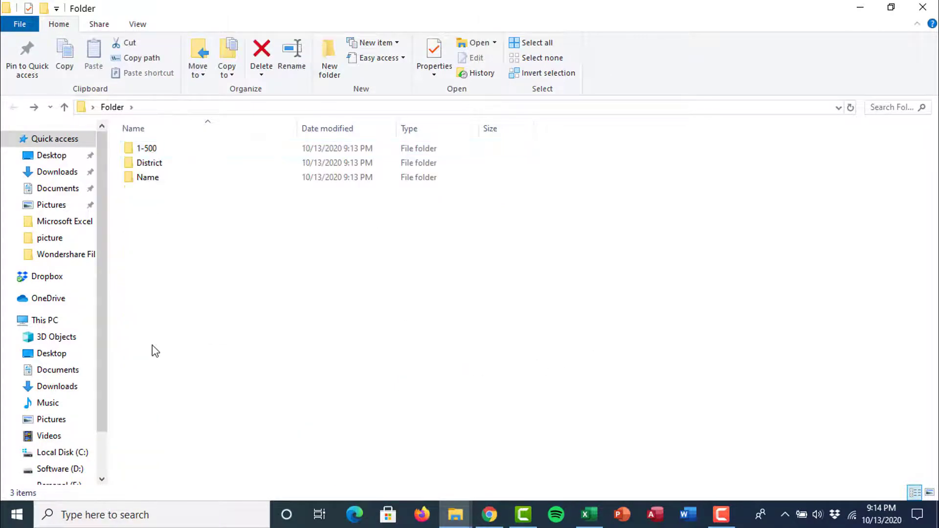
Create a new folder named New and open it.
right_click(152, 347)
mouse_move(189, 316)
left_click(336, 318)
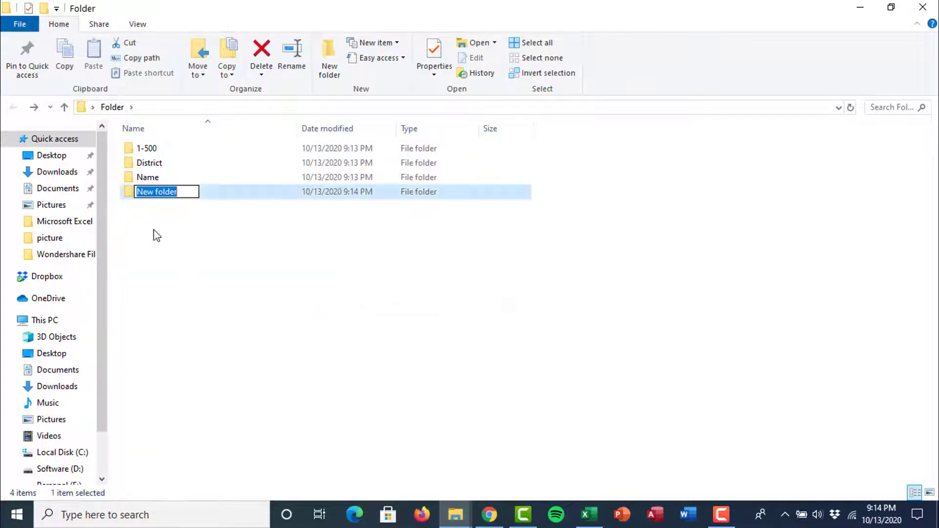
type("New")
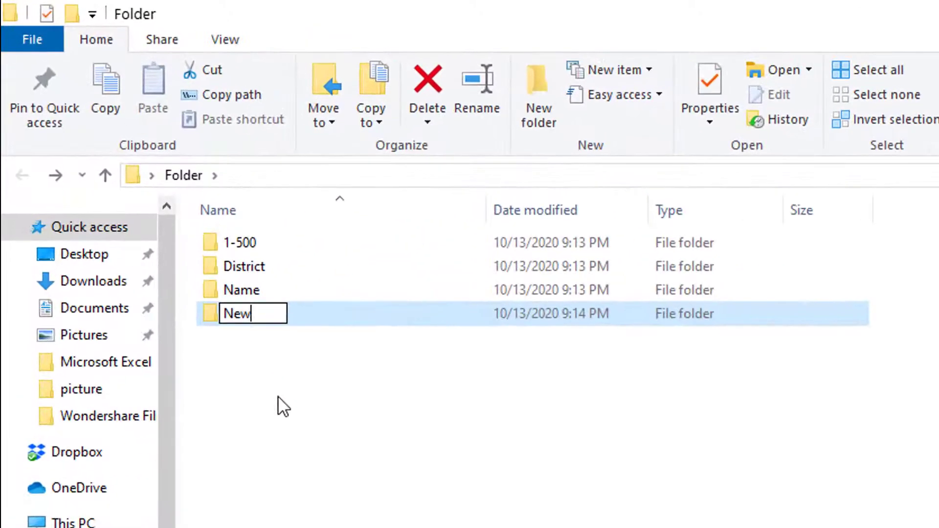
key("Return")
key("Return")
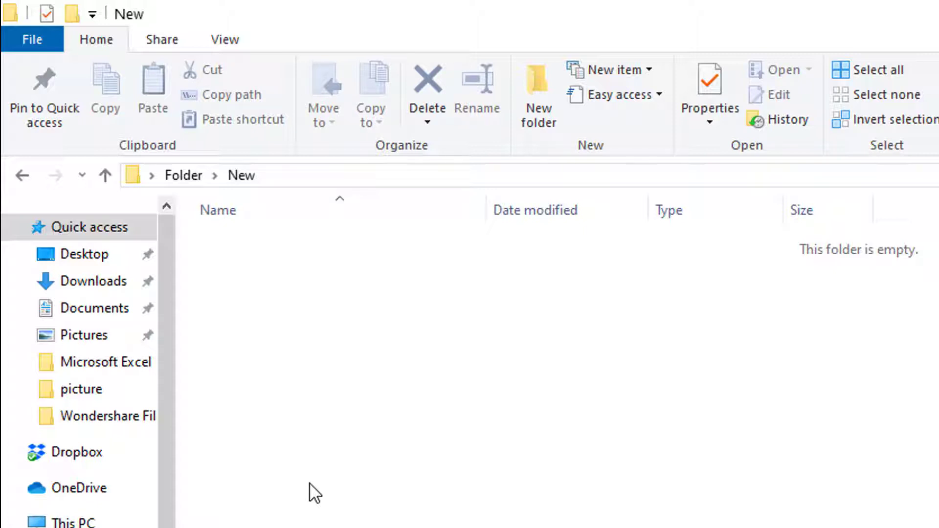
Add a new text document in Notepad with one md line listing five people's names.
right_click(309, 482)
mouse_move(537, 440)
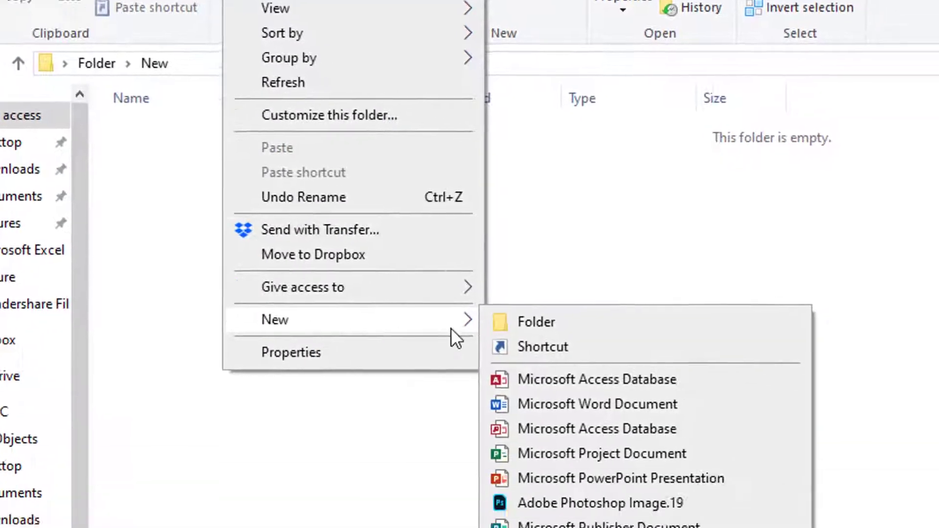
left_click(429, 387)
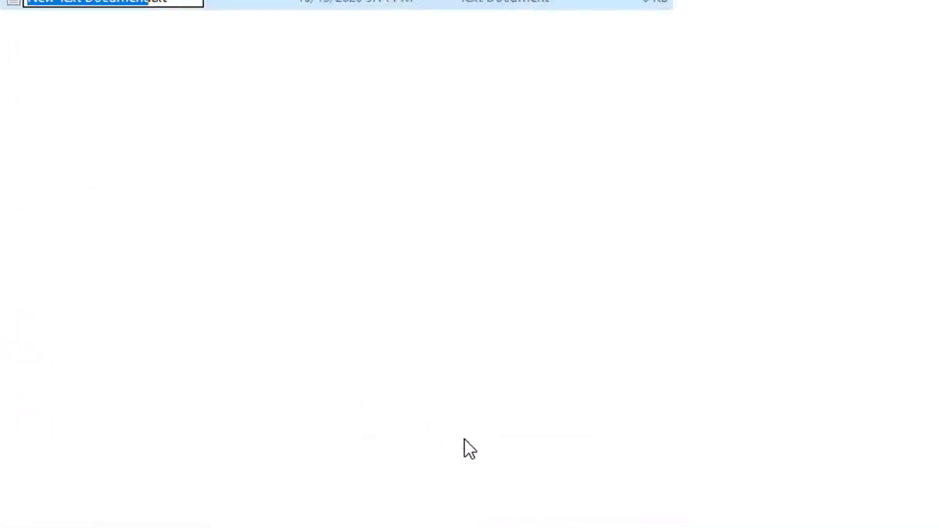
left_click(327, 376)
double_click(152, 186)
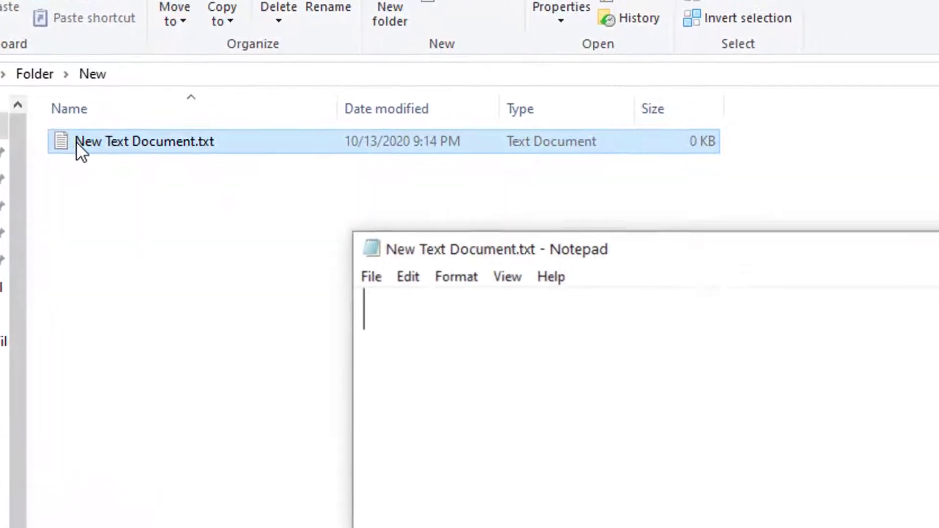
left_click_drag(603, 257, 521, 167)
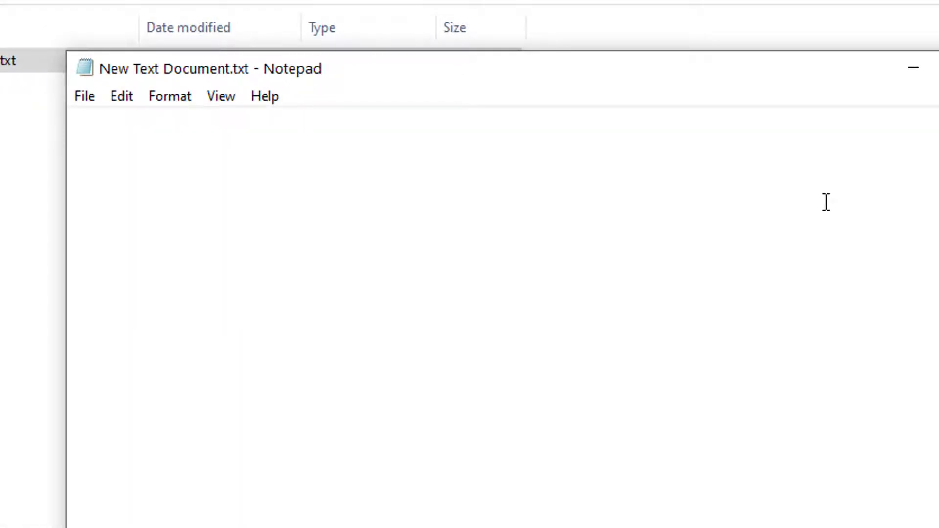
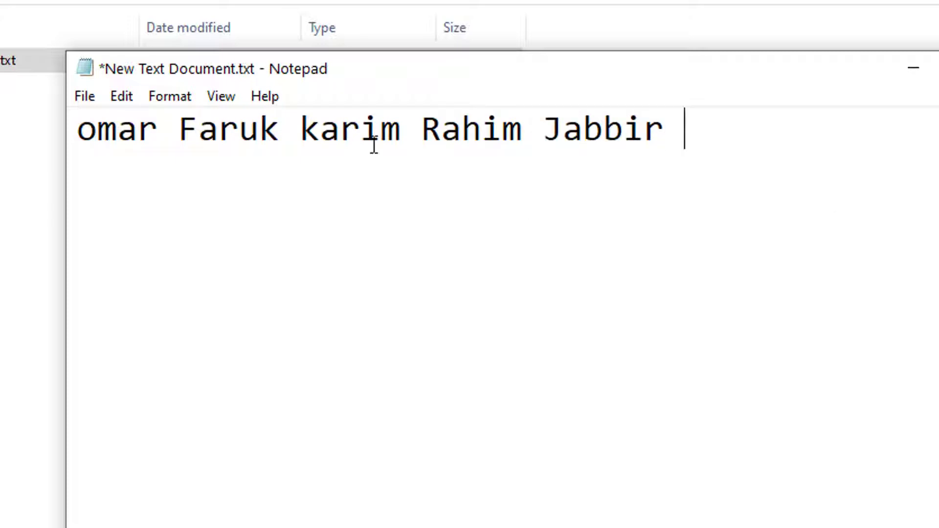
left_click(87, 127)
type("md")
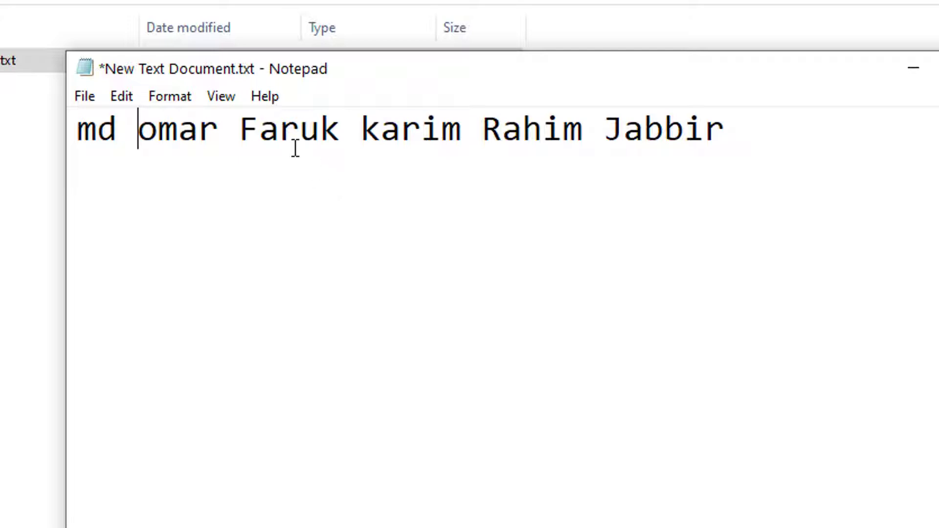
Save the md line from Notepad as Name.bat.
left_click(88, 98)
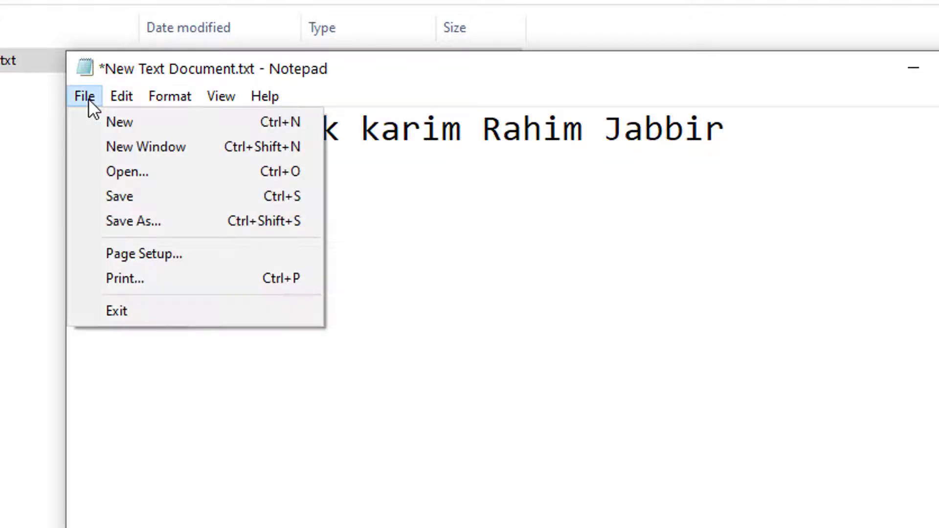
left_click(130, 227)
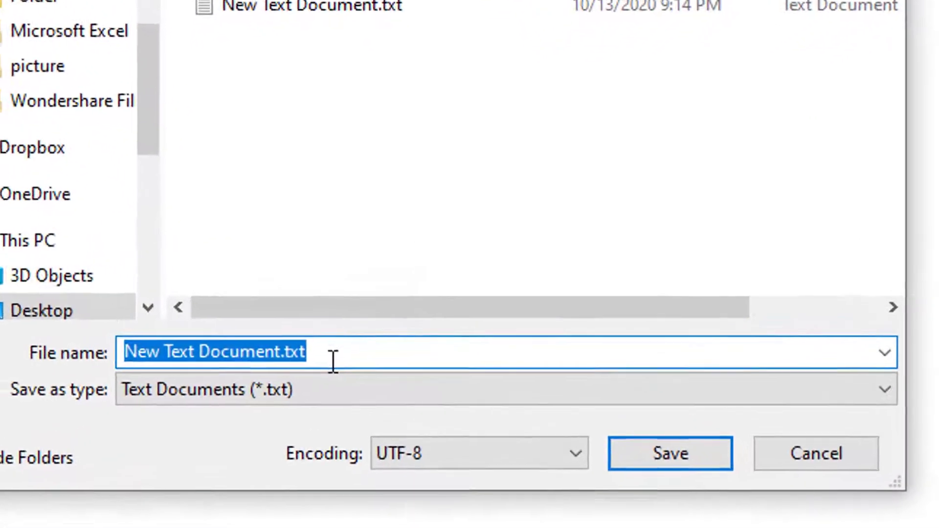
type("Nam")
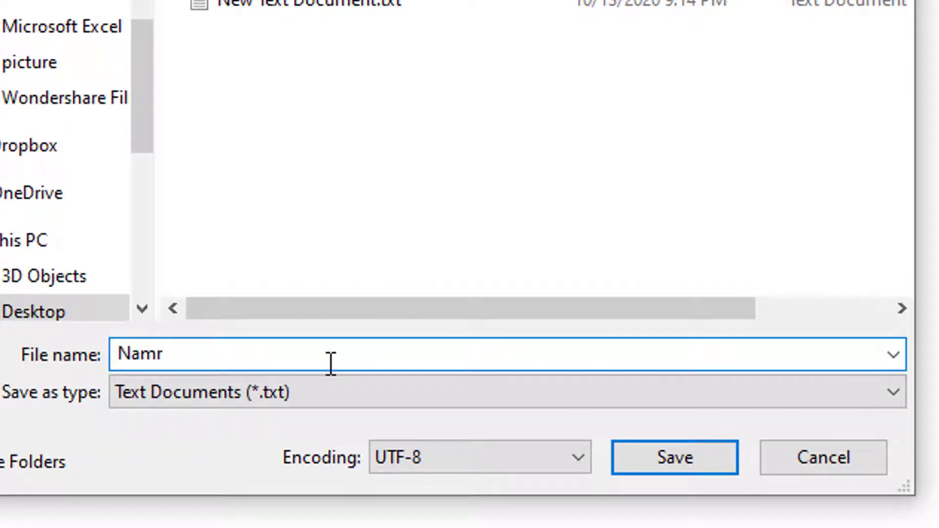
type("e.bat")
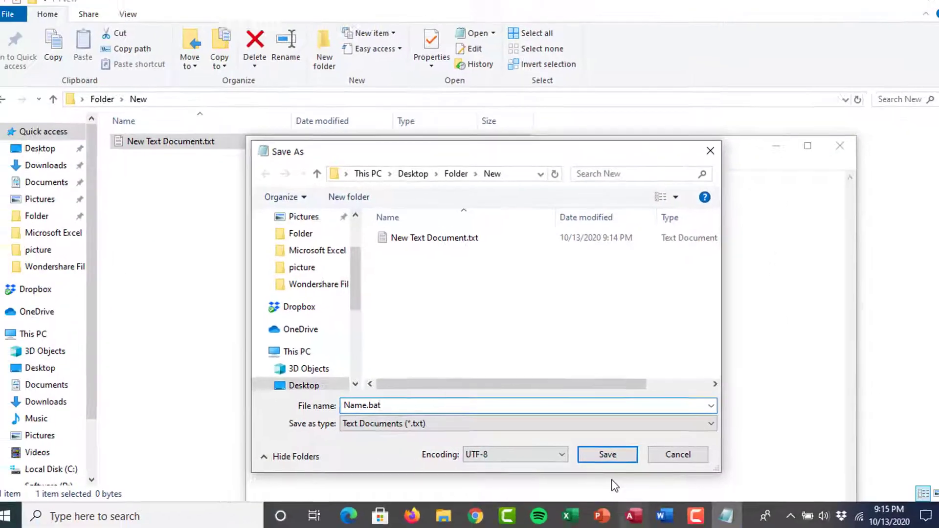
left_click(605, 459)
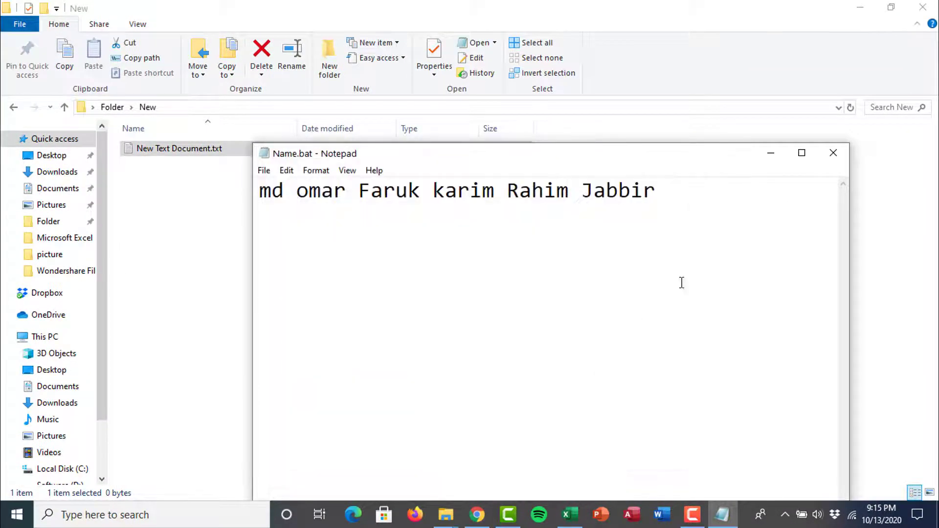
Run Name.bat from the New folder to create the five name folders.
left_click(770, 153)
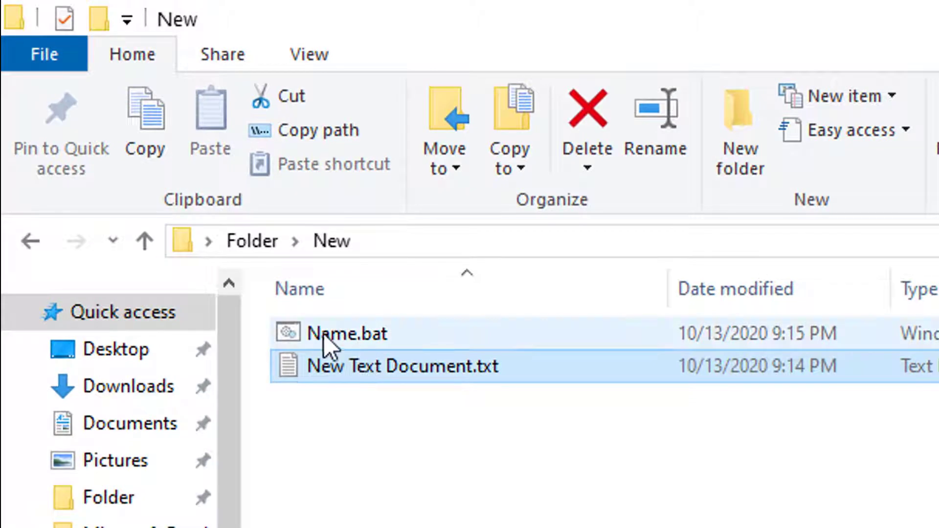
left_click(323, 334)
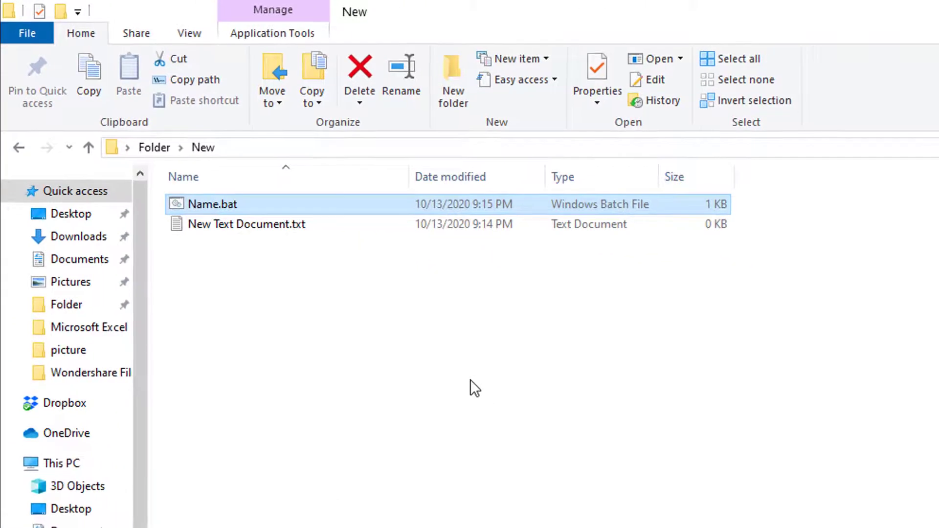
key("Return")
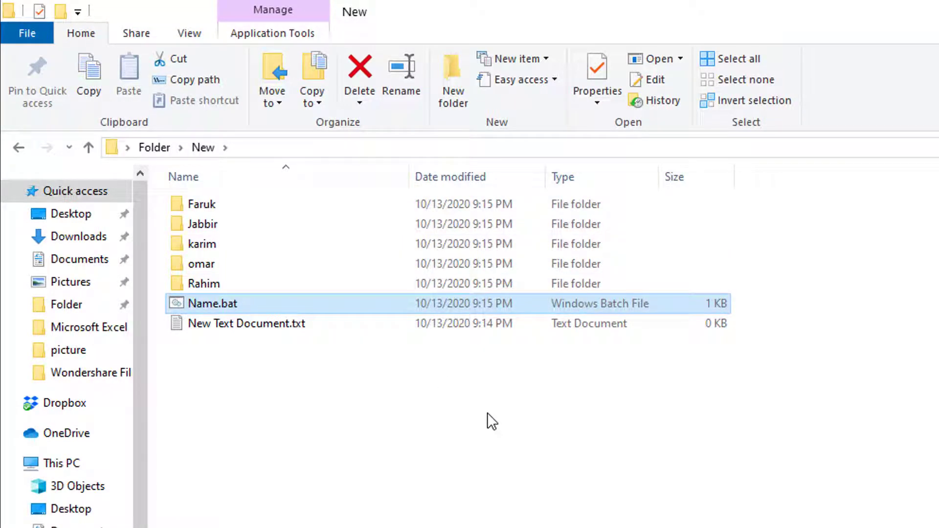
Reopen New Text Document.txt in Notepad.
double_click(250, 323)
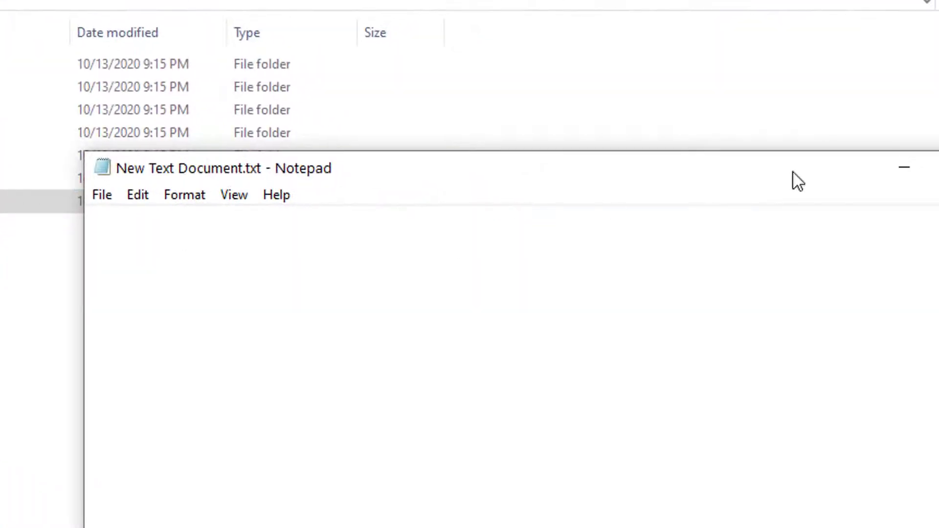
left_click(937, 167)
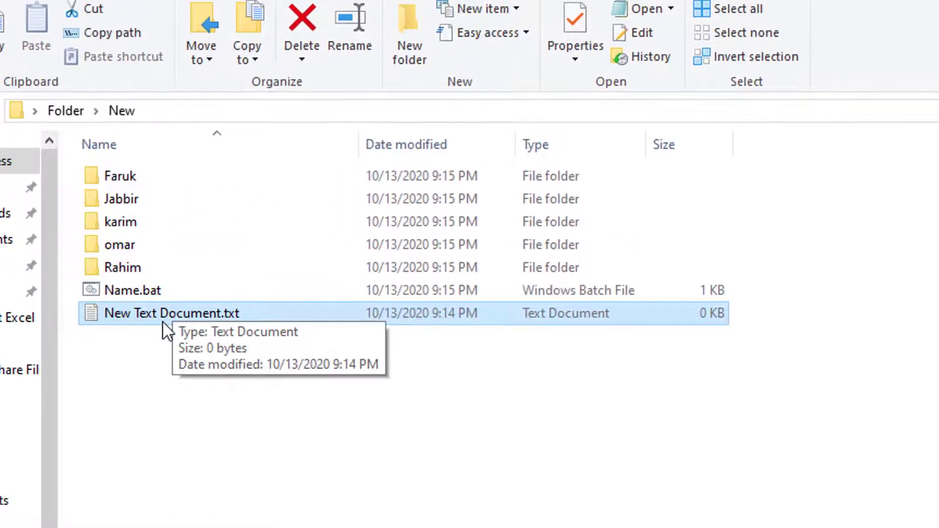
double_click(168, 319)
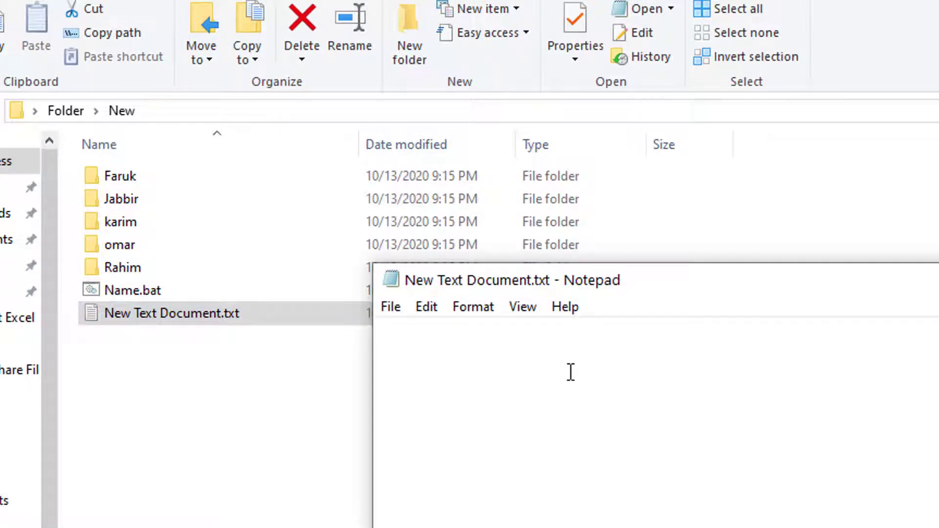
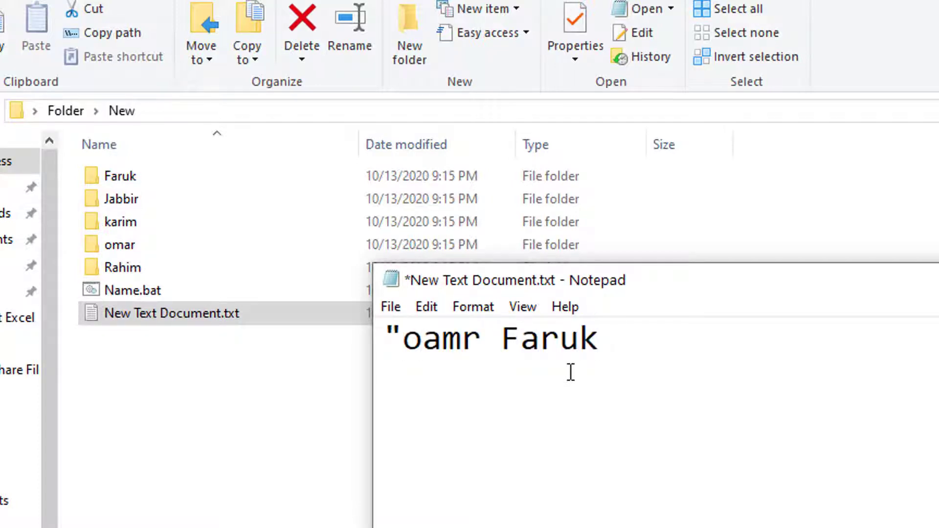
Write an md line followed by three quoted full names, fixing typos along the way.
type("\" Ra")
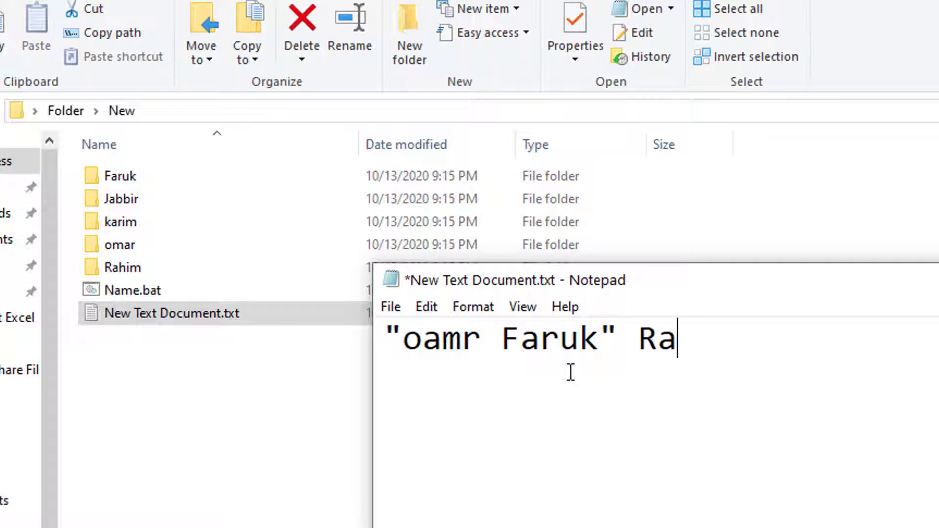
type("hjo")
key("BackSpace")
key("BackSpace")
key("BackSpace")
key("BackSpace")
key("BackSpace")
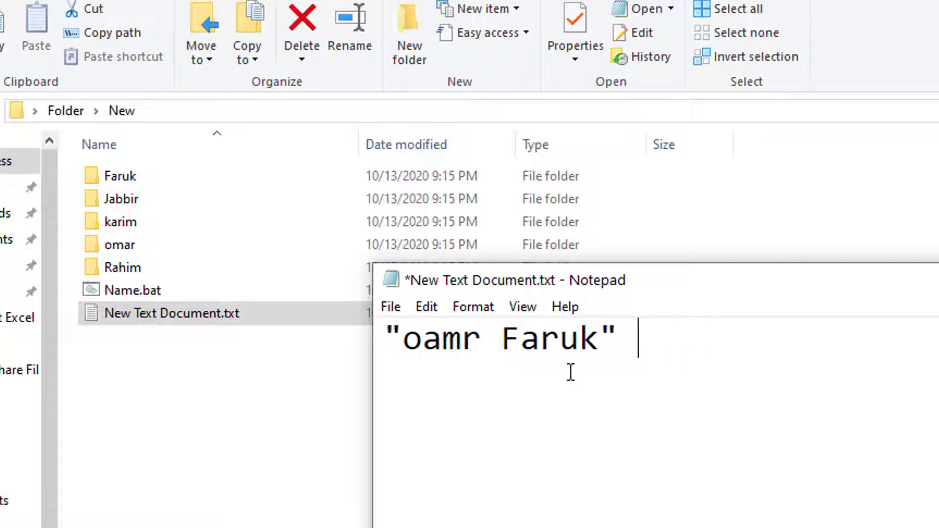
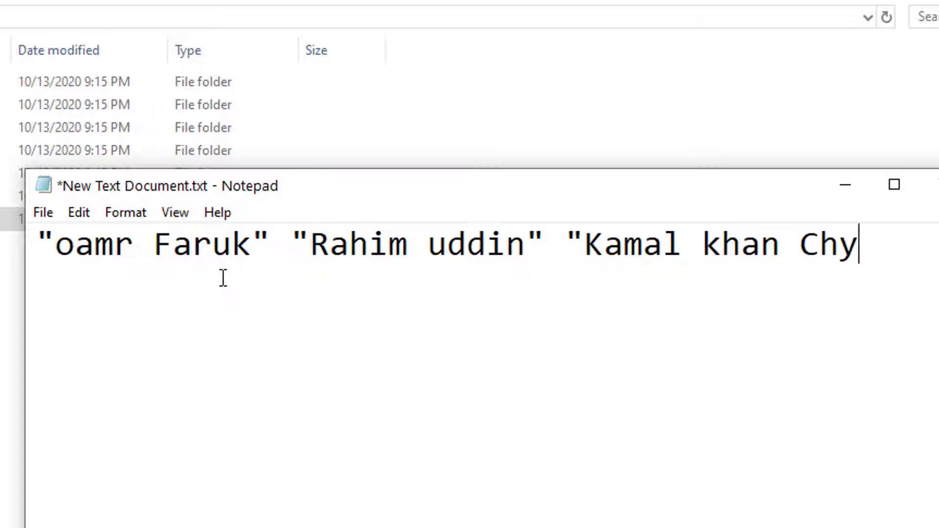
type("\"")
left_click(35, 240)
type("md")
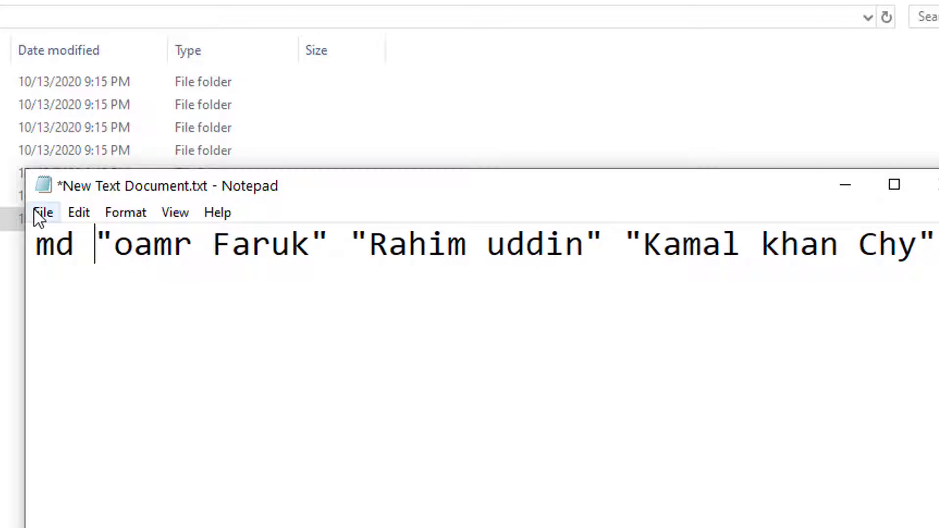
left_click(42, 212)
Save the three-name md line as Name1.bat.
left_click(62, 333)
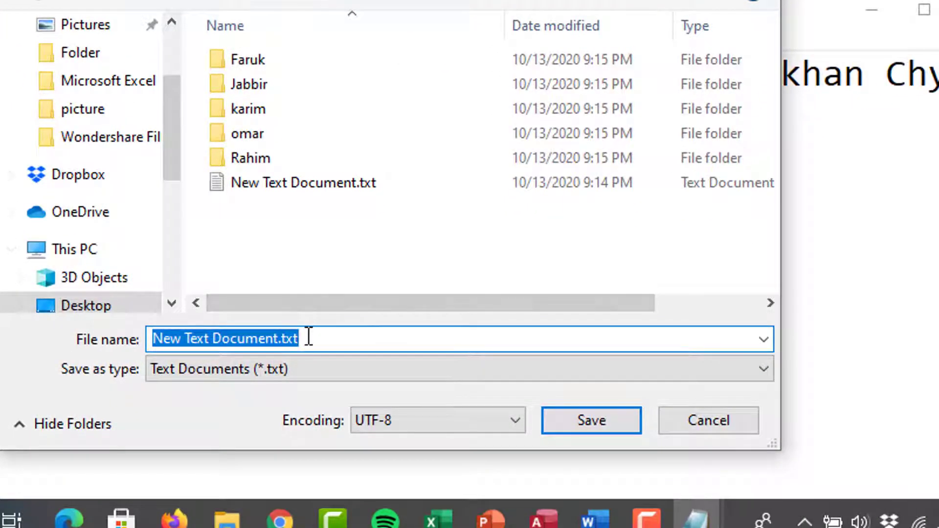
type("Nam")
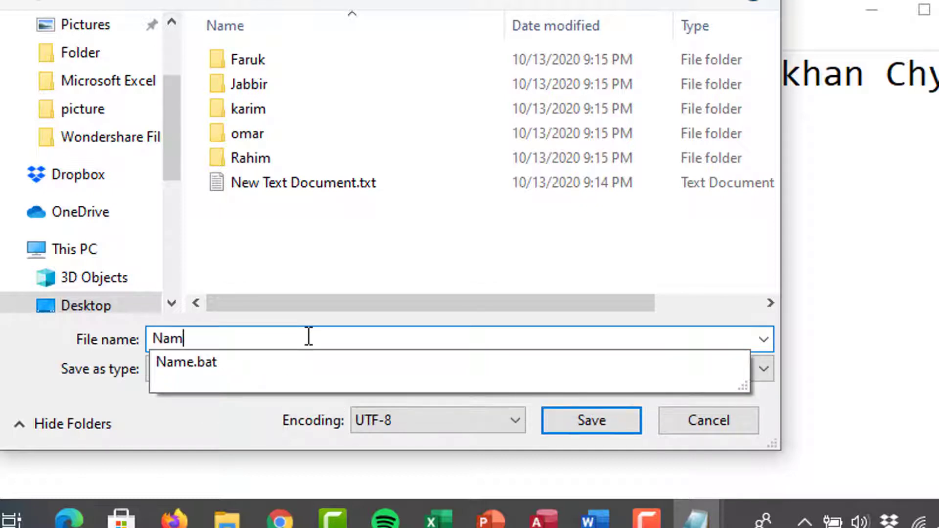
type("e")
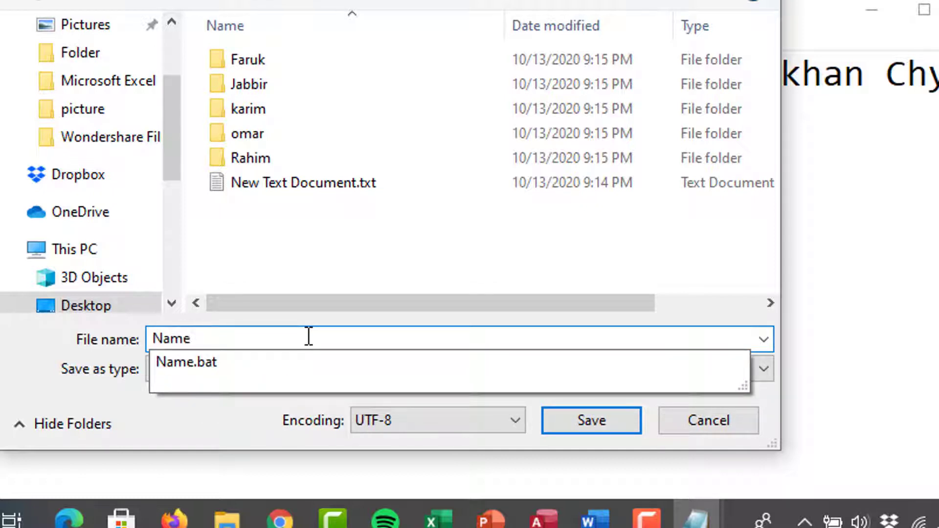
type("1.bat")
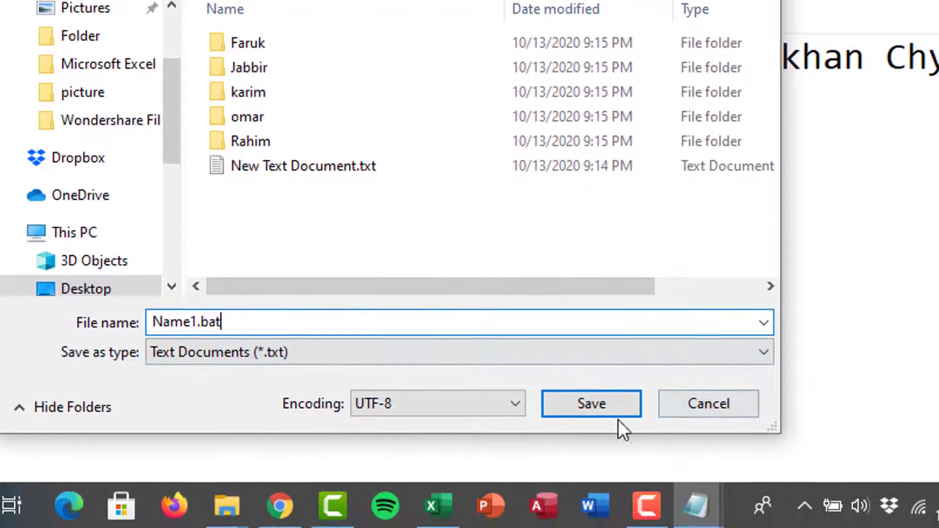
left_click(558, 413)
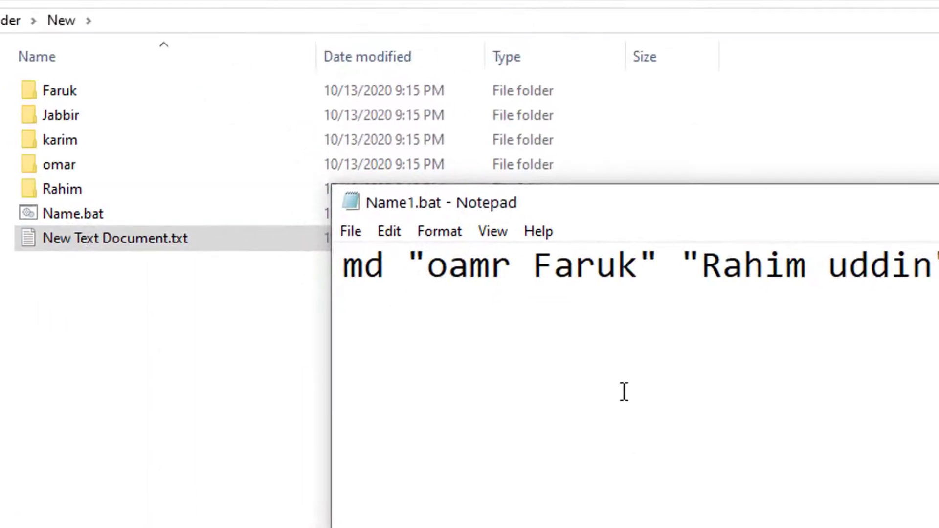
Run Name1.bat to create the three full-name folders.
left_click(411, 267)
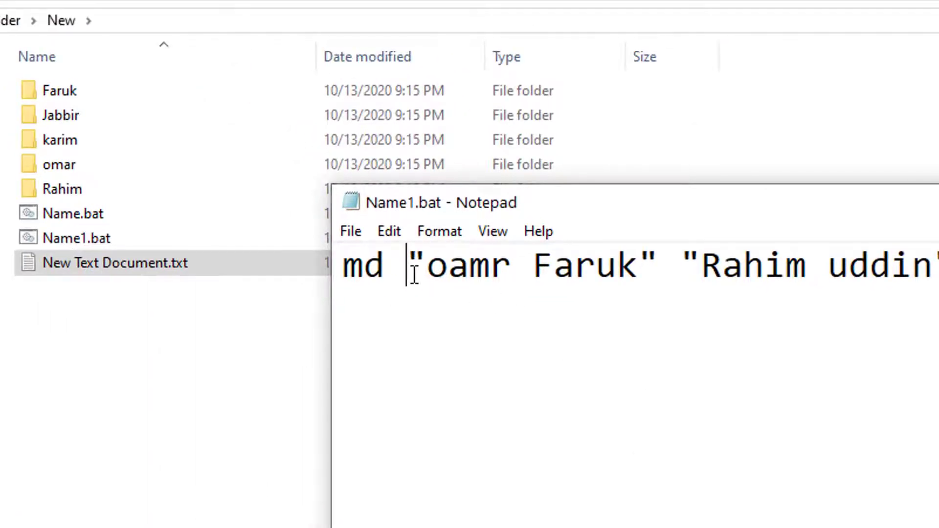
left_click_drag(414, 256, 418, 256)
left_click_drag(654, 255, 648, 257)
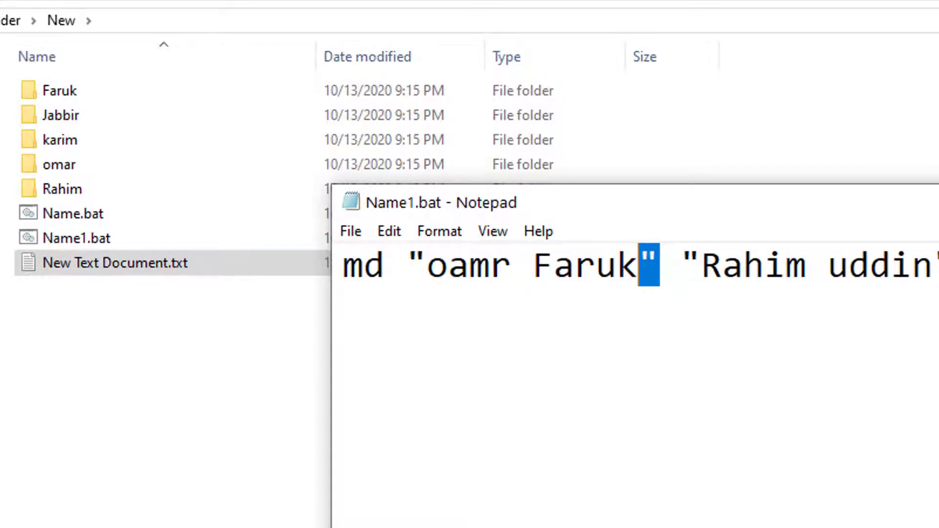
left_click(266, 245)
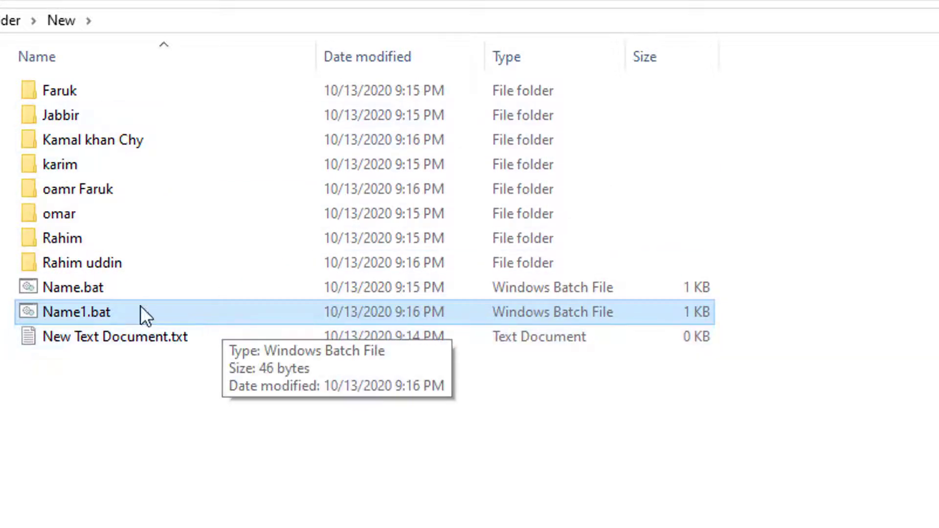
Delete the eight folders in New and go up to the parent folder.
left_click_drag(784, 93, 269, 260)
key("Delete")
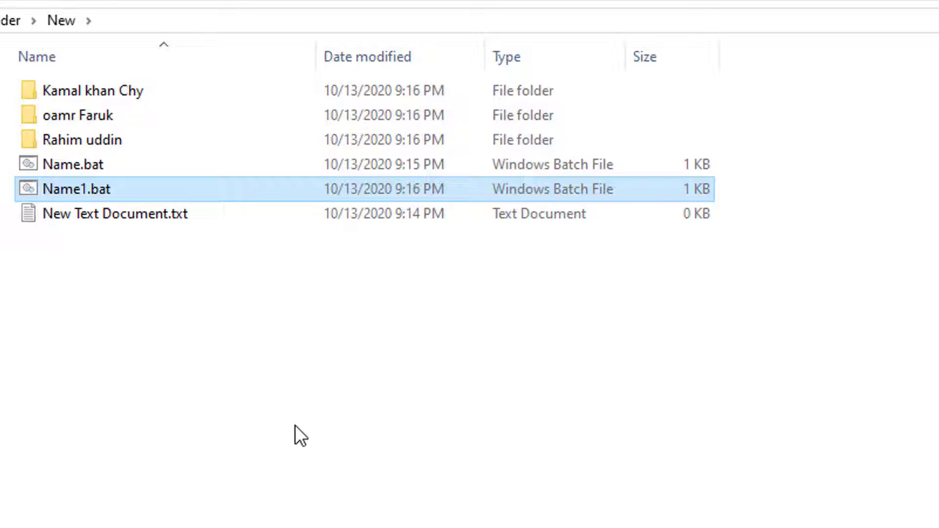
key("alt+Up")
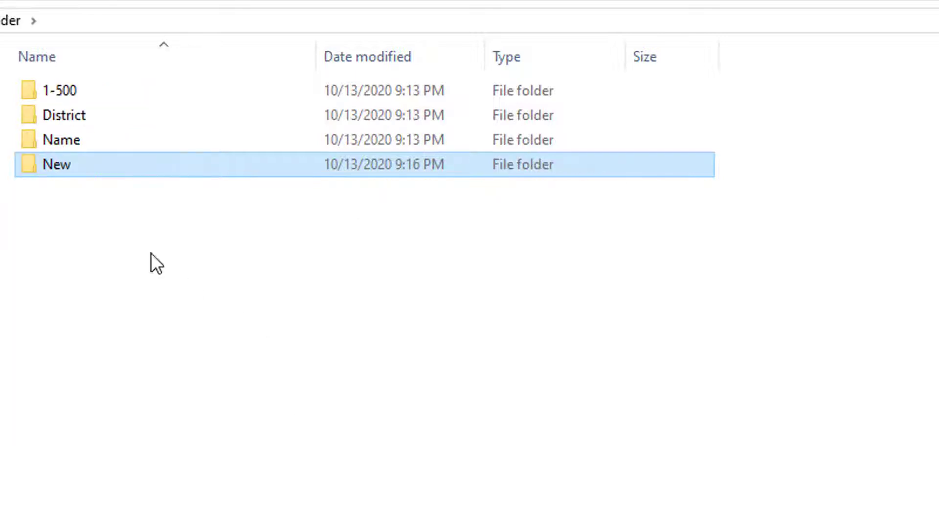
Delete all the numbered subfolders from the 1-500 folder.
double_click(87, 95)
key("ctrl+a")
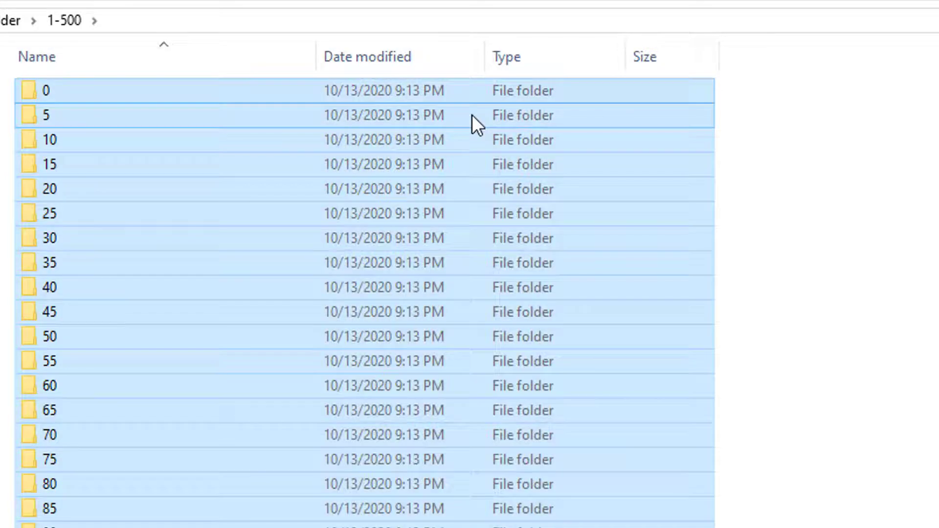
key("Delete")
key("alt+Up")
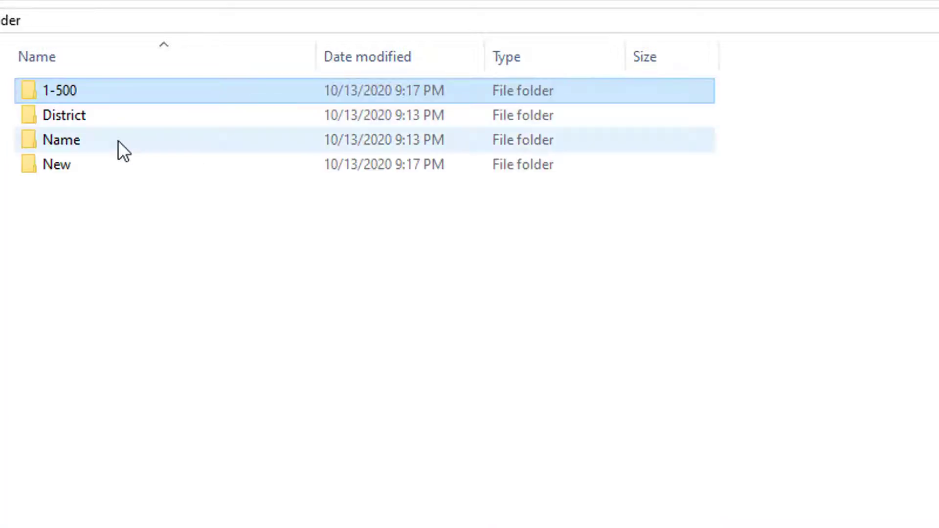
Open New Text Documentbat.bat from 1-500 for editing in Notepad.
left_click(173, 268)
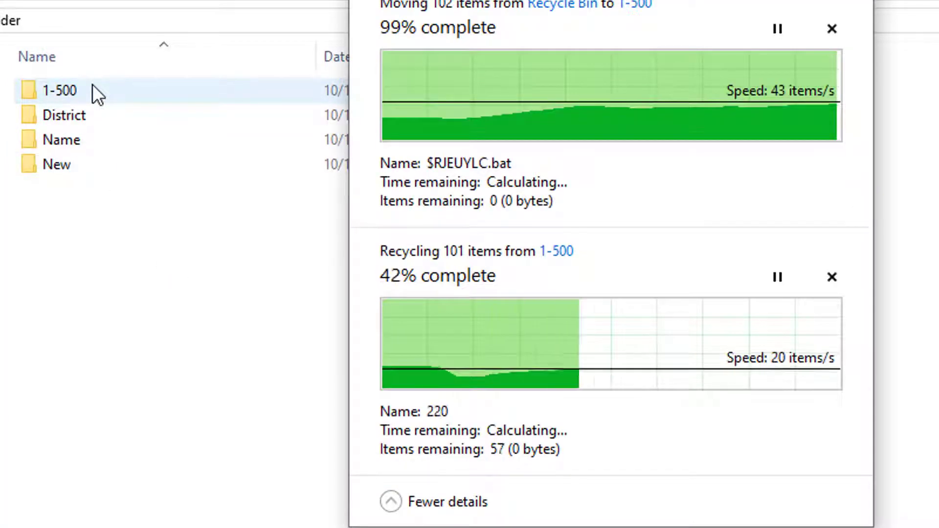
left_click(93, 84)
double_click(71, 97)
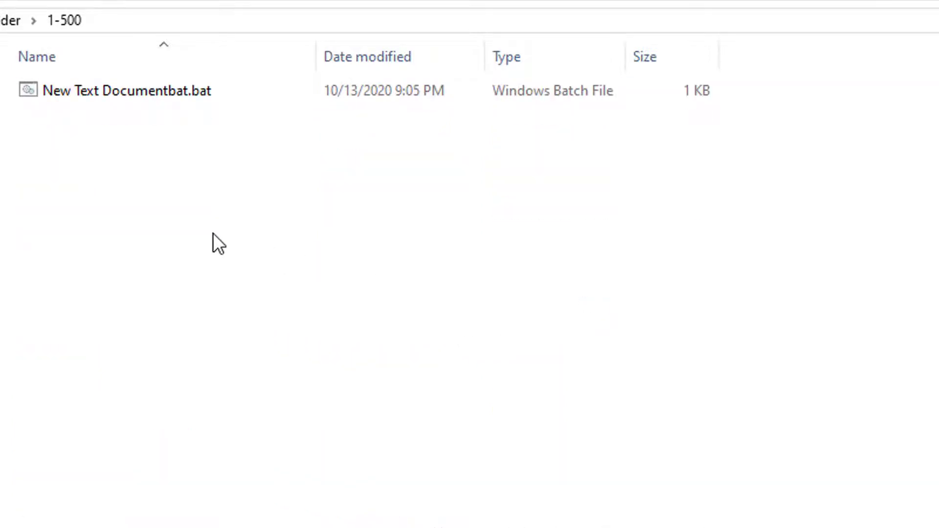
right_click(57, 87)
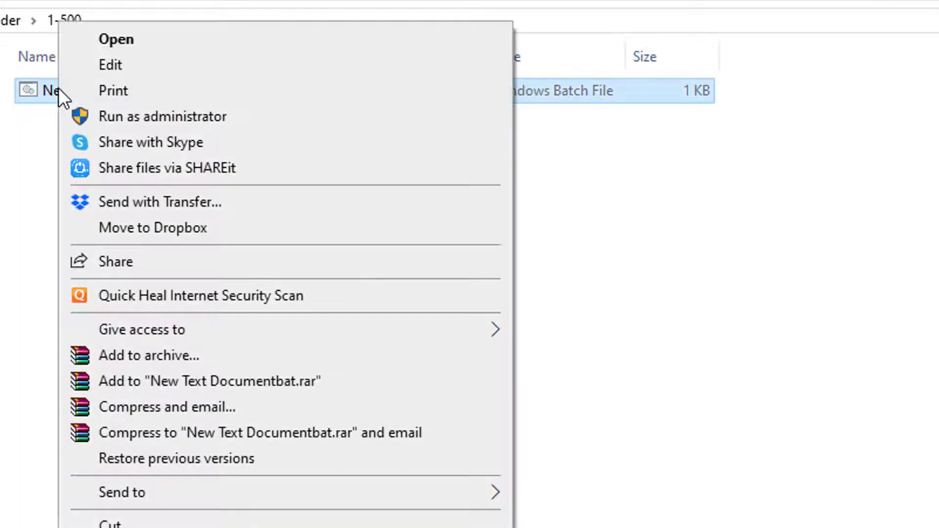
left_click(105, 64)
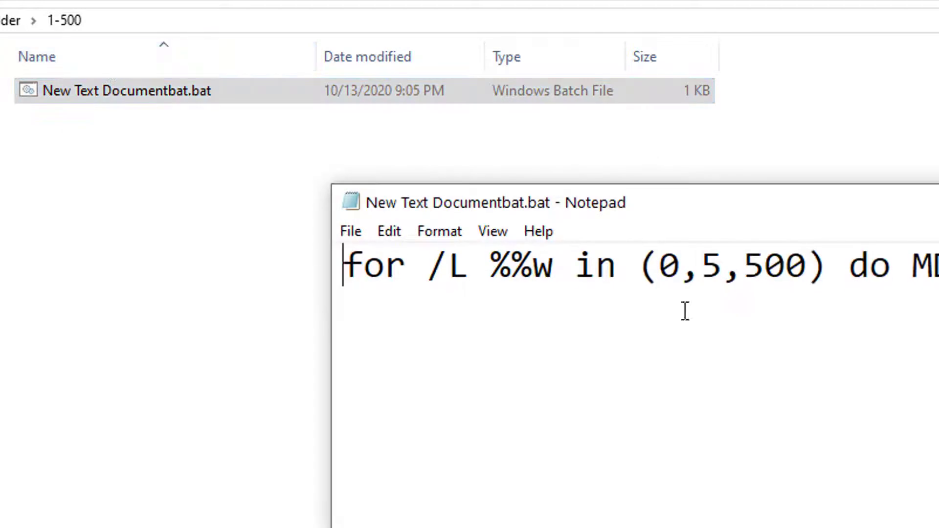
Replace the loop step 5 with 1 in the for /L line of the batch file.
left_click_drag(904, 202, 603, 19)
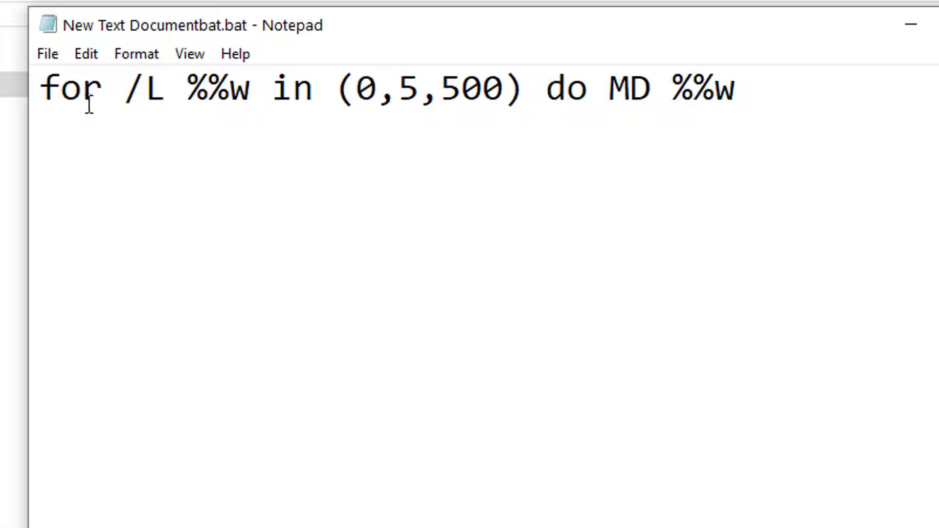
left_click(168, 105)
left_click_drag(419, 93, 405, 96)
type("1")
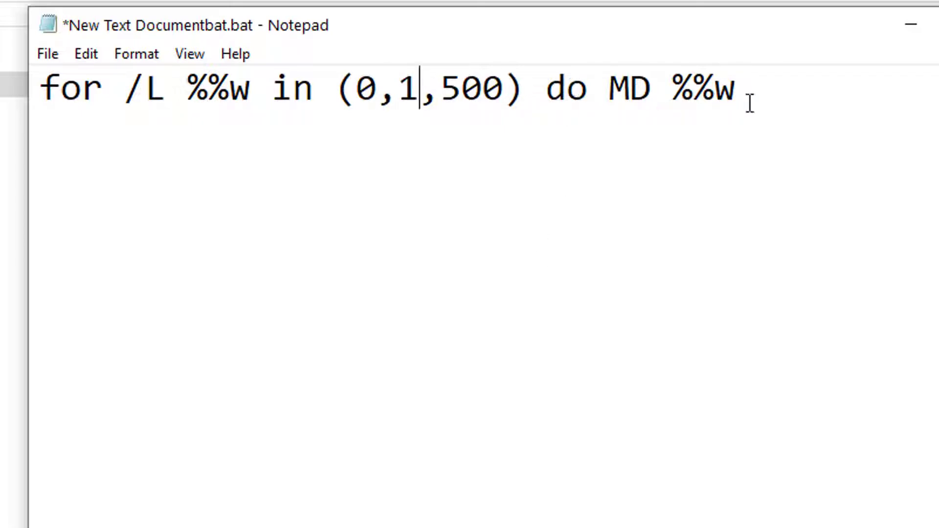
left_click_drag(749, 102, 693, 92)
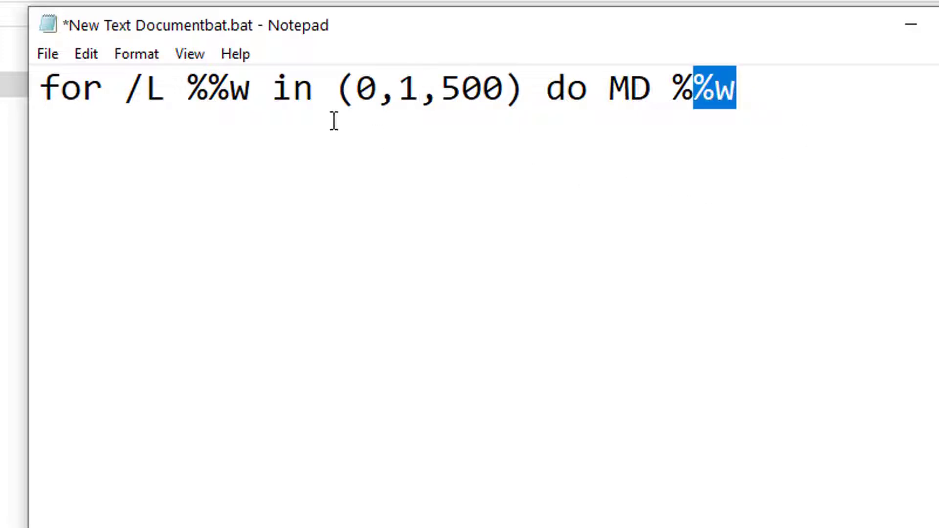
Save the edited loop as Number.bat in 1-500 and close Notepad.
left_click(50, 57)
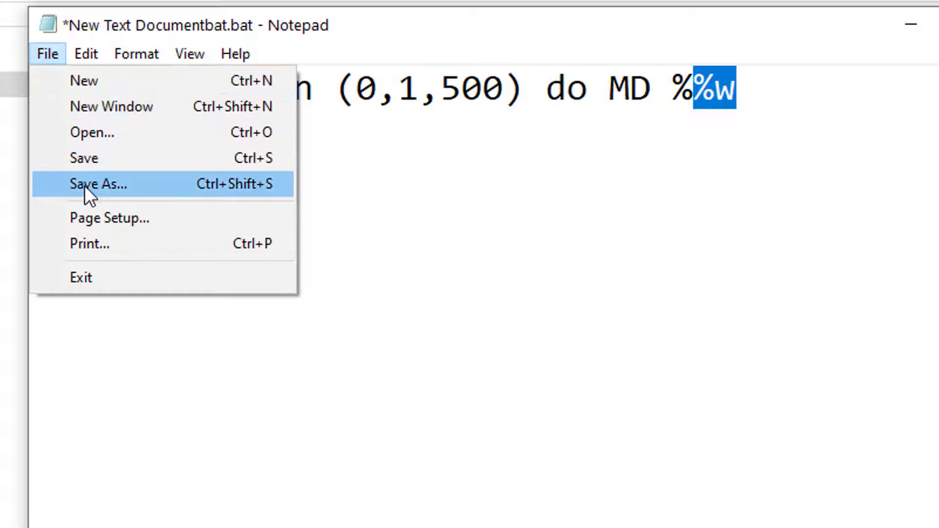
left_click(85, 185)
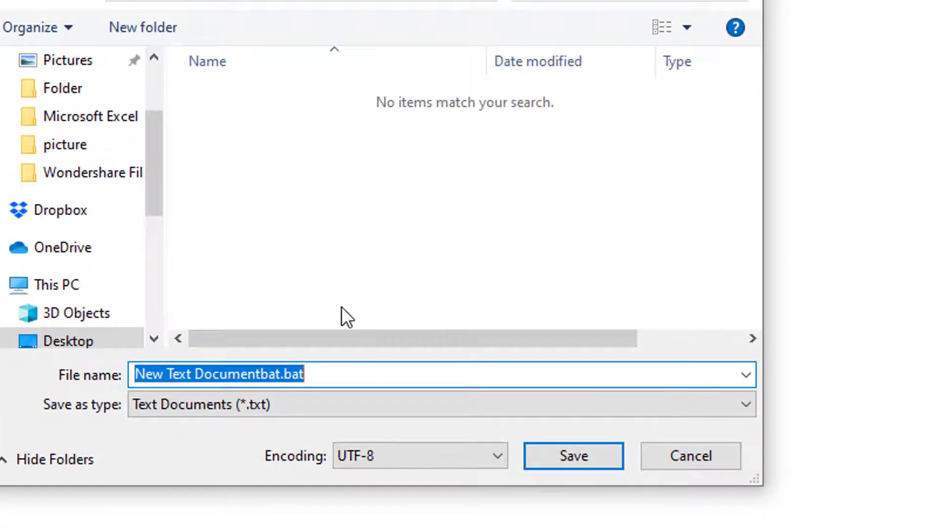
type("Number")
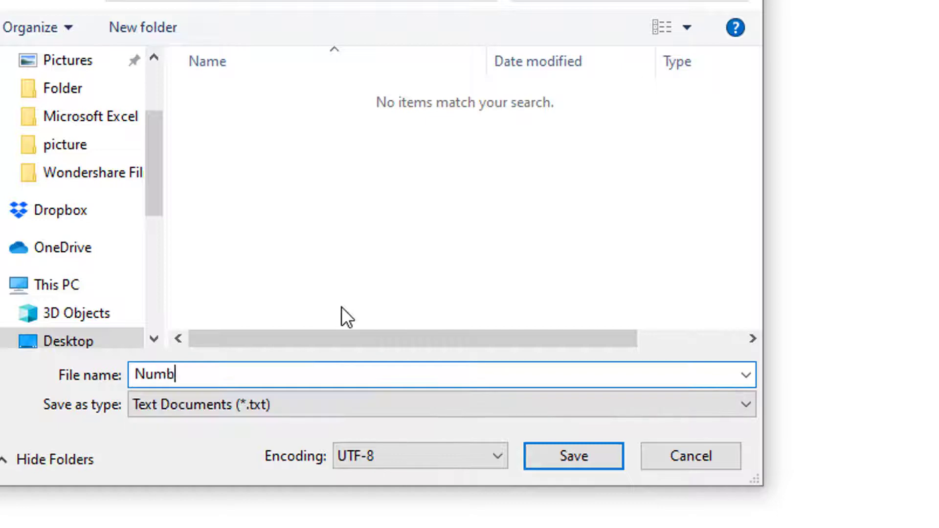
type(".bat")
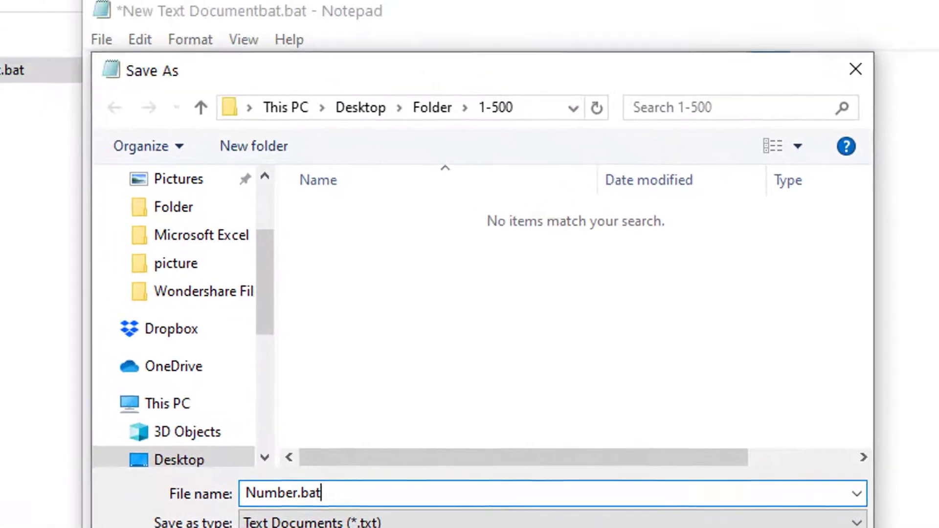
left_click(577, 471)
left_click(934, 81)
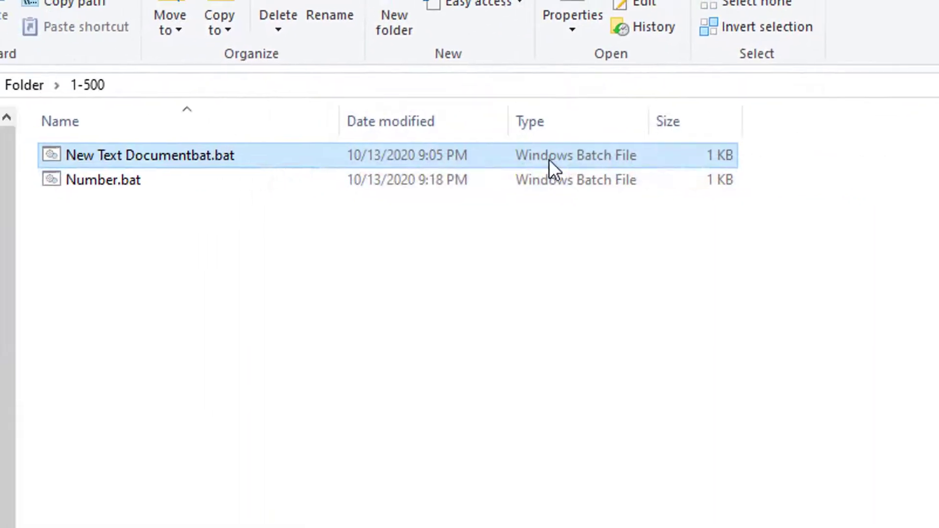
left_click(105, 183)
Run Number.bat to create folders 0 through 500, then go up to Folder.
double_click(104, 183)
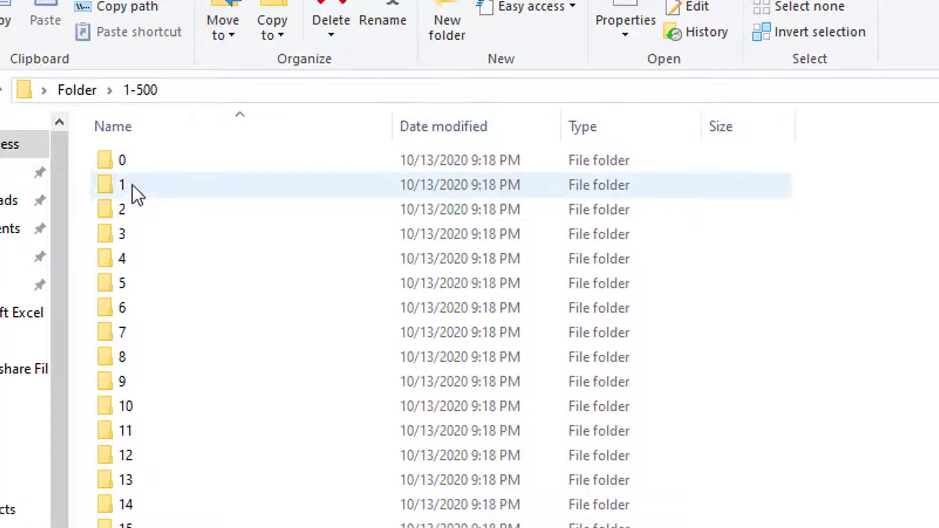
left_click(118, 205)
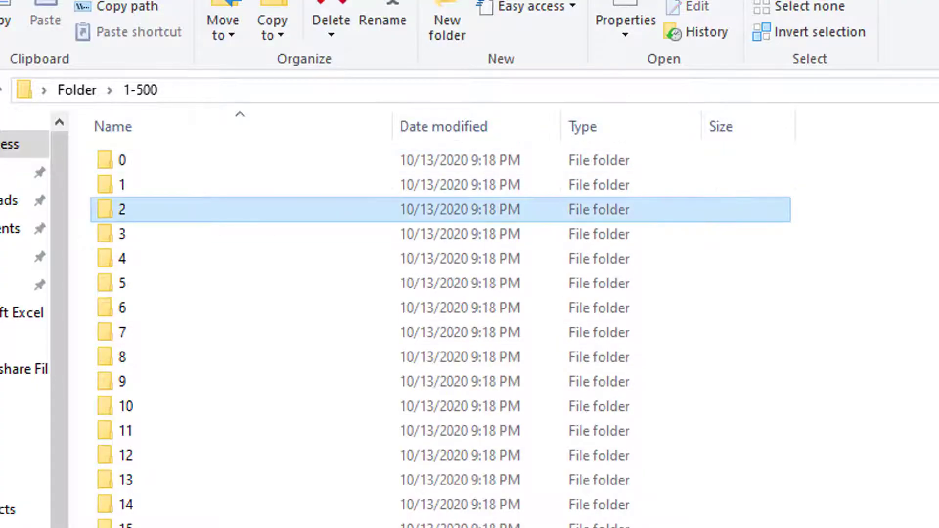
scroll(442, 337, "down", 20)
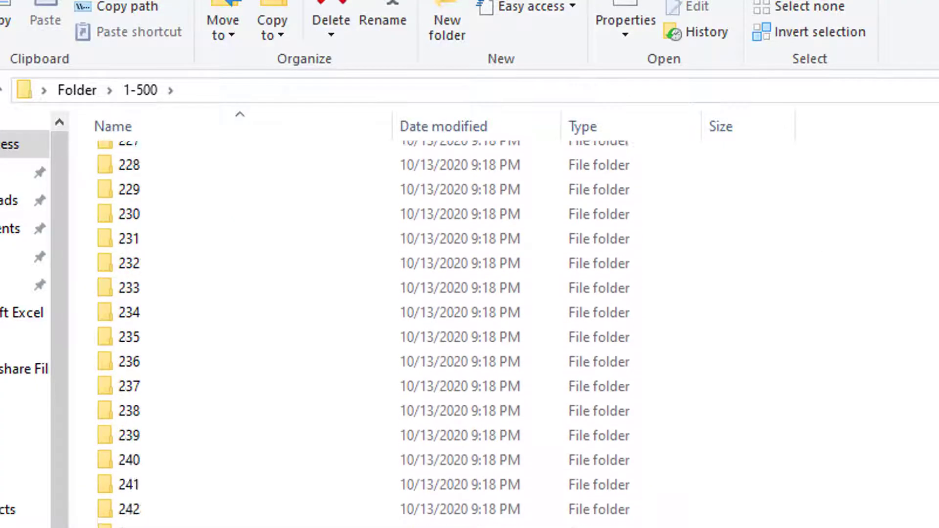
scroll(443, 337, "down", 1)
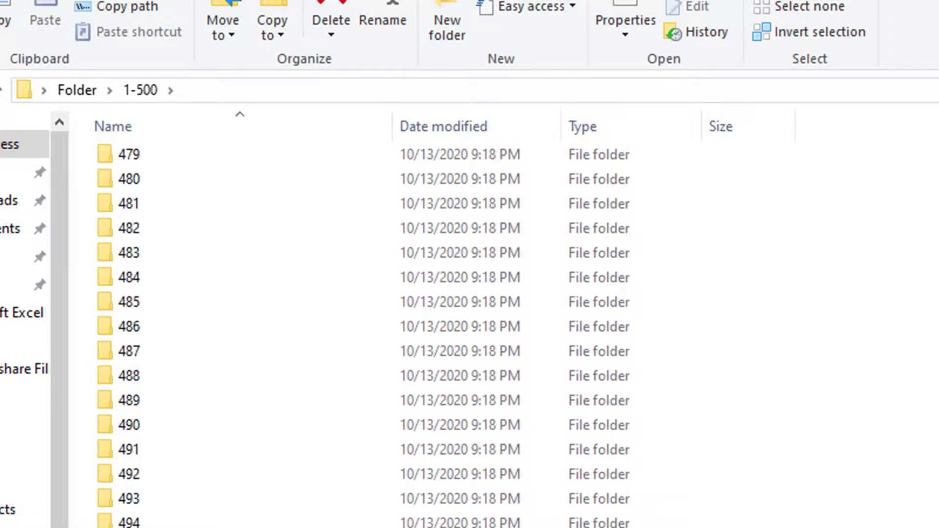
scroll(442, 337, "up", 20)
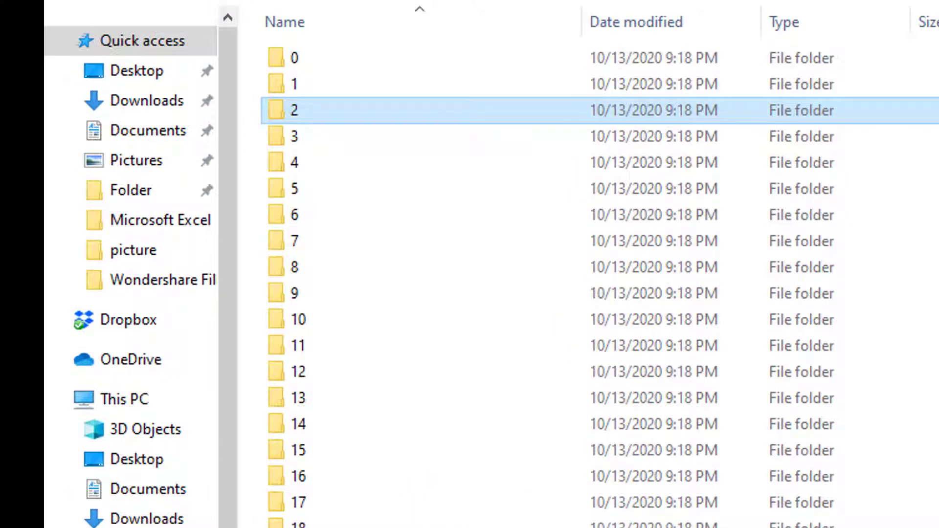
key("alt+Up")
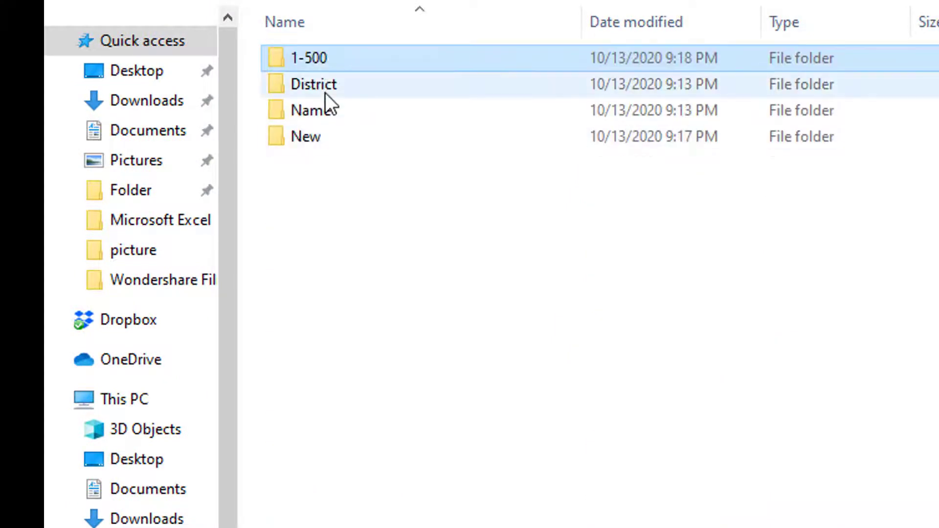
Open the District folder to view its district folders.
left_click(324, 90)
double_click(324, 90)
scroll(343, 469, "down", 14)
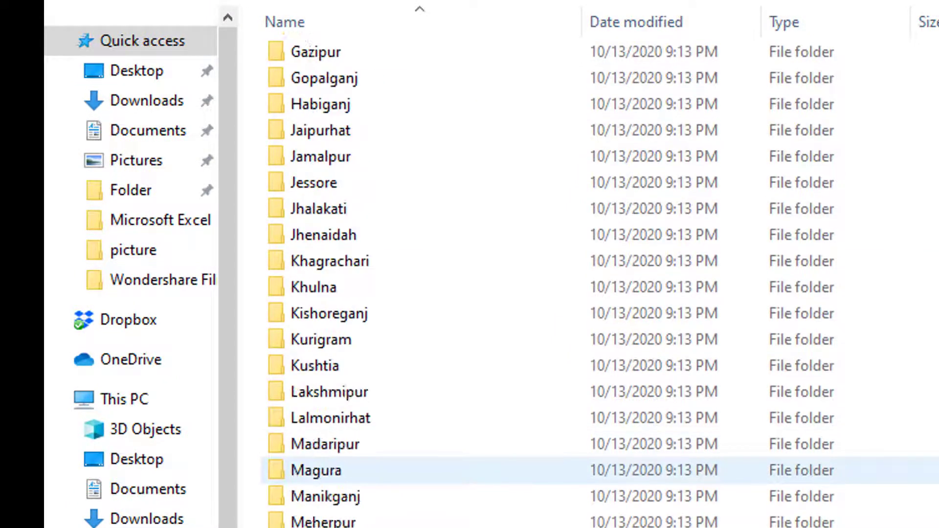
scroll(343, 470, "up", 14)
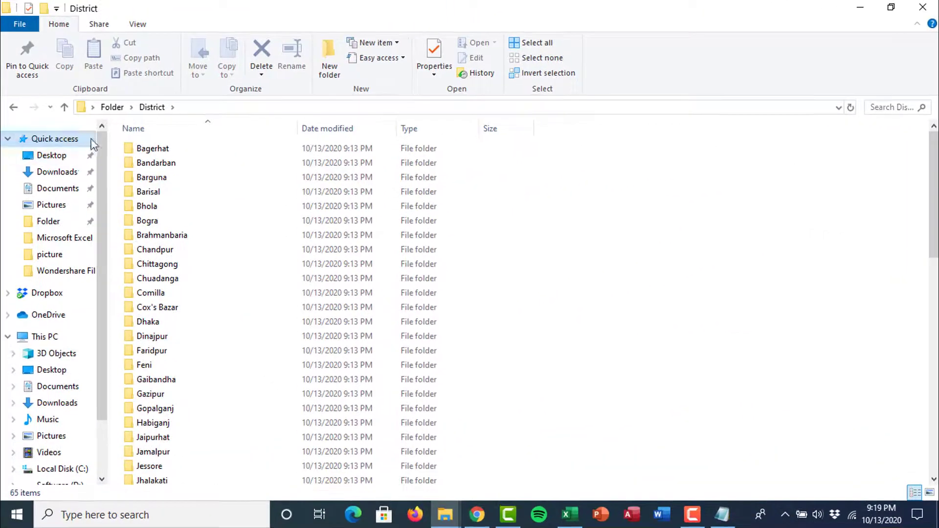
Delete all 64 district folders except District.bat, then return to Chrome's Google results tab.
left_click(152, 148)
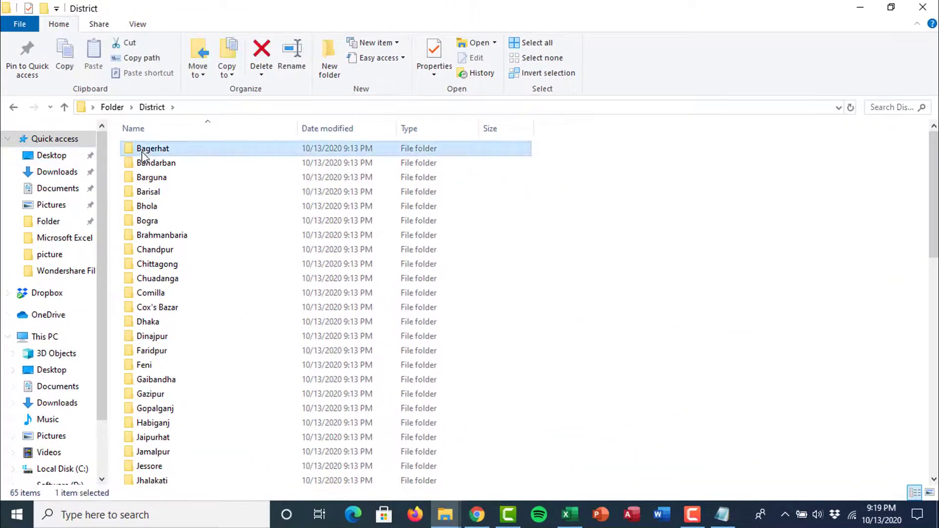
key("ctrl+a")
left_click_drag(932, 180, 933, 404)
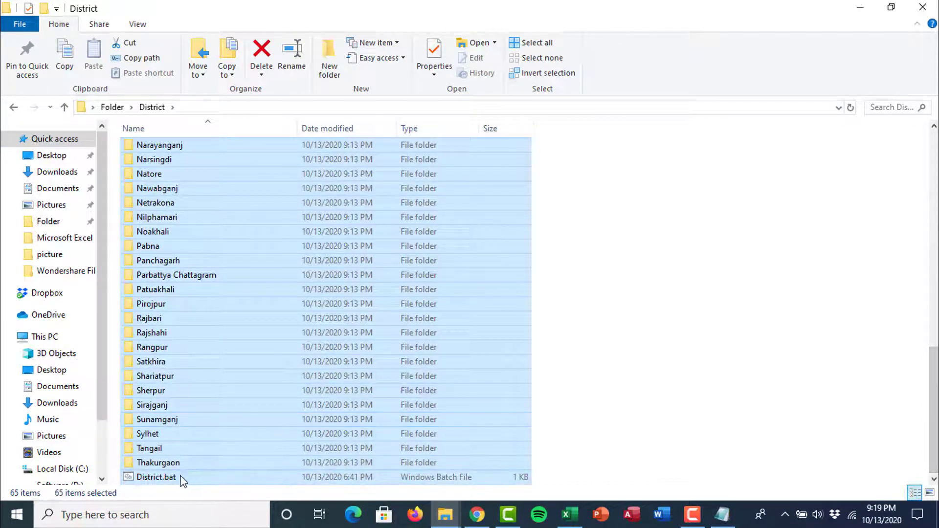
left_click(157, 478, "ctrl")
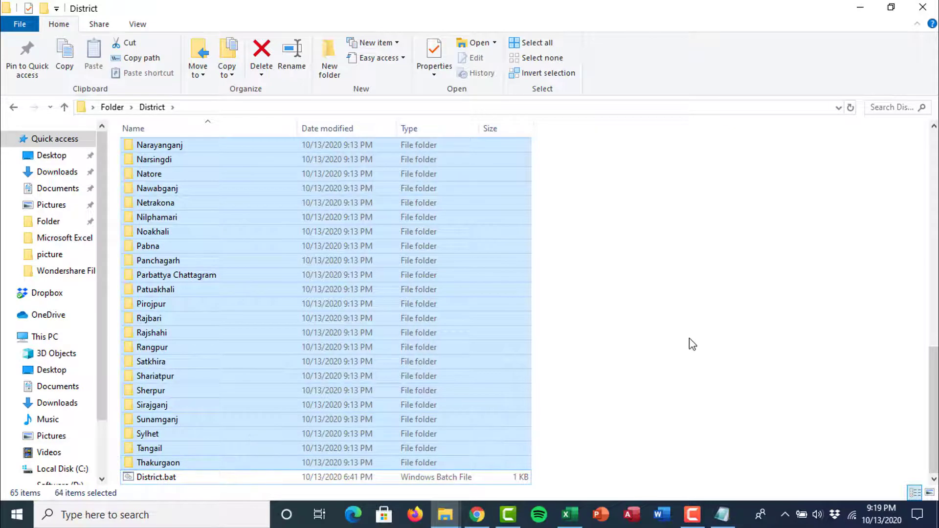
key("Delete")
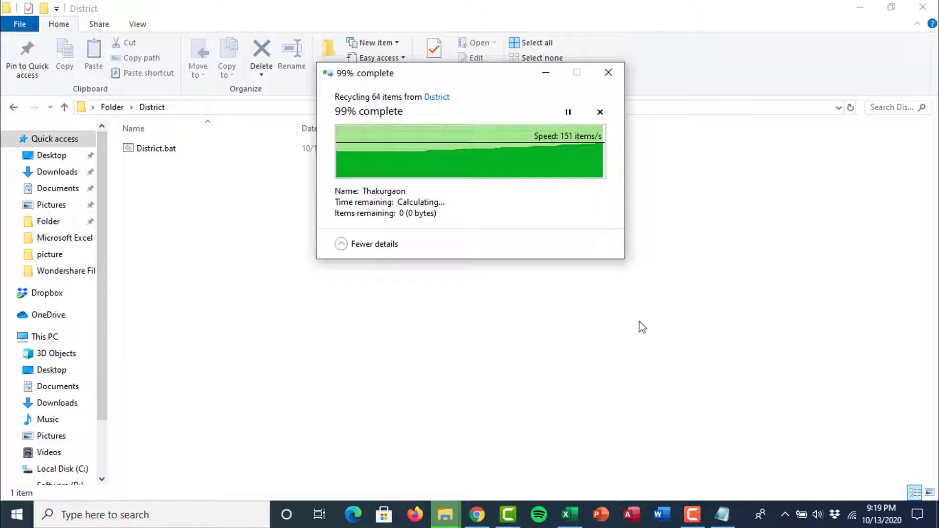
left_click(477, 515)
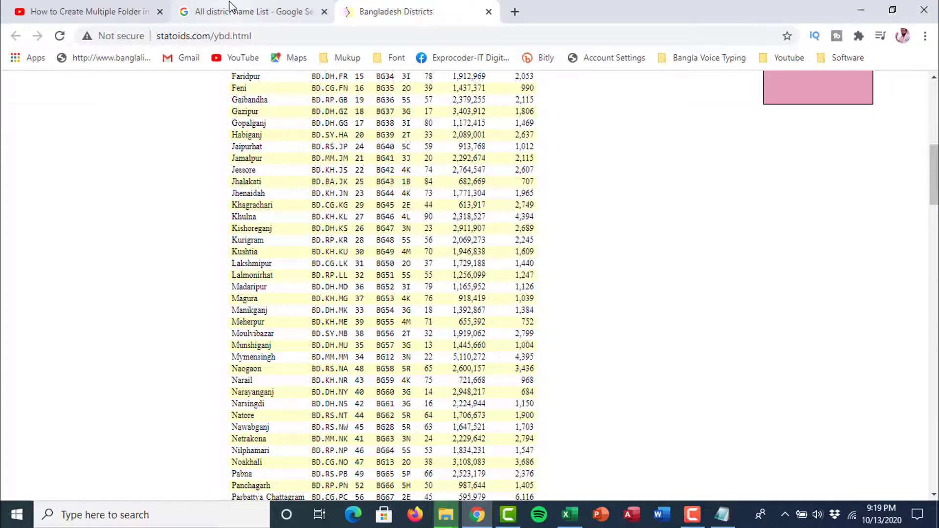
left_click(239, 11)
Select the entire Bangladesh district table, Bagerhat through Thakurgaon, on the statoids.com page.
scroll(372, 248, "up", 1)
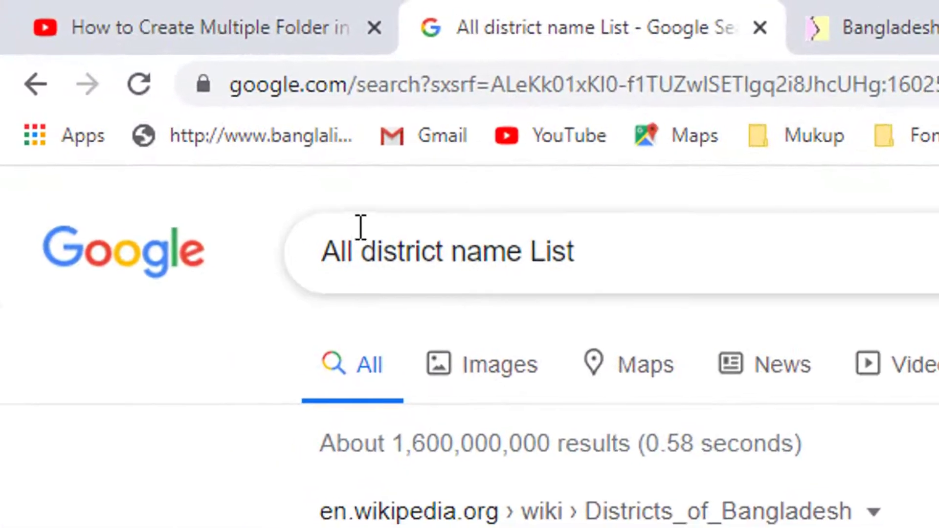
scroll(561, 398, "down", 6)
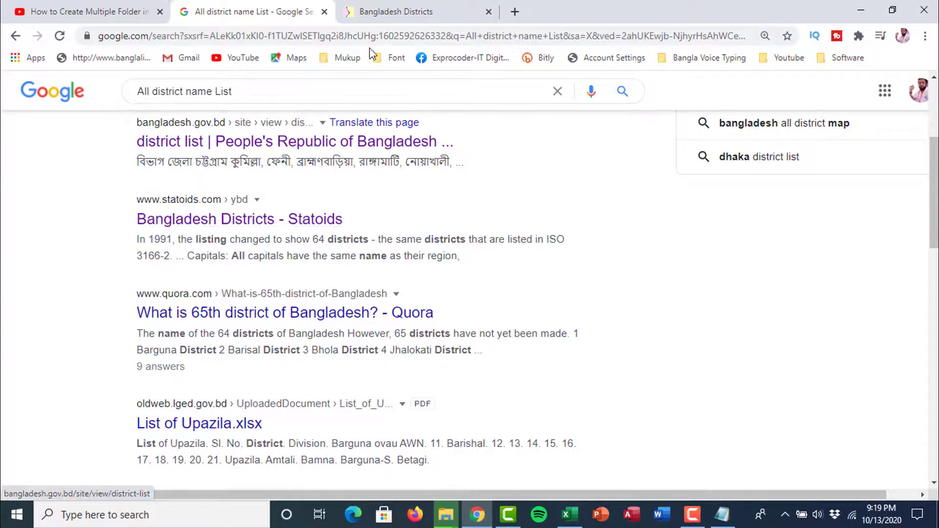
left_click(390, 16)
scroll(554, 256, "up", 8)
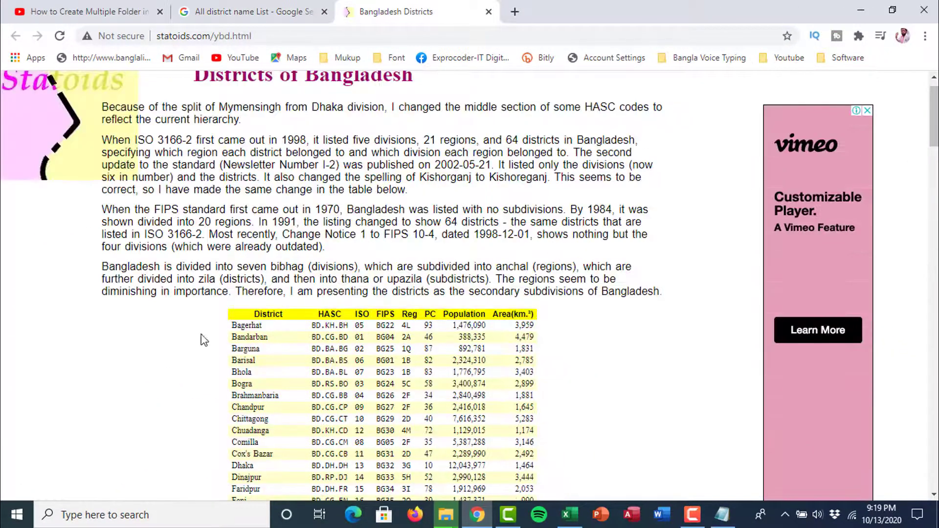
left_click_drag(221, 324, 345, 348)
left_click(634, 372)
left_click_drag(232, 323, 534, 152)
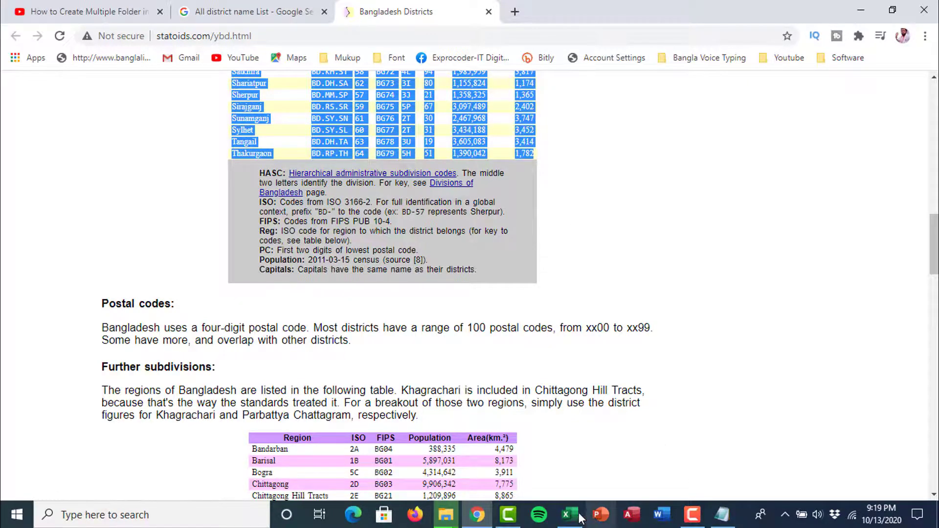
left_click(562, 510)
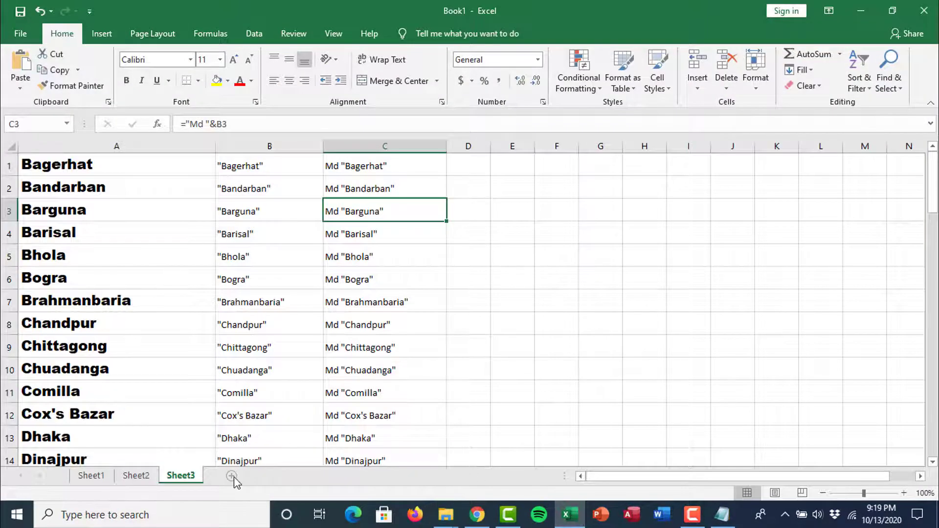
Paste the district table into a new Sheet4, delete columns B–H, and widen column A.
left_click(232, 475)
key("ctrl+v")
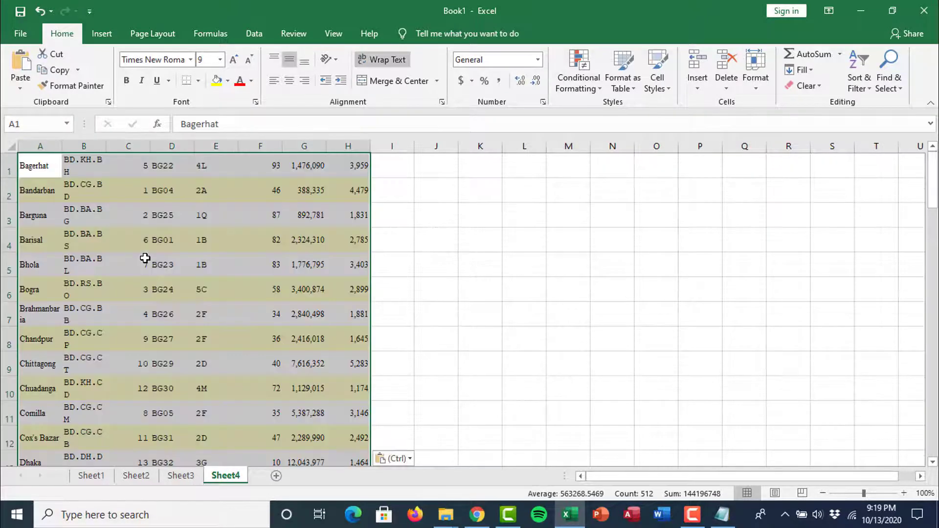
left_click(87, 146)
left_click_drag(87, 143, 354, 146)
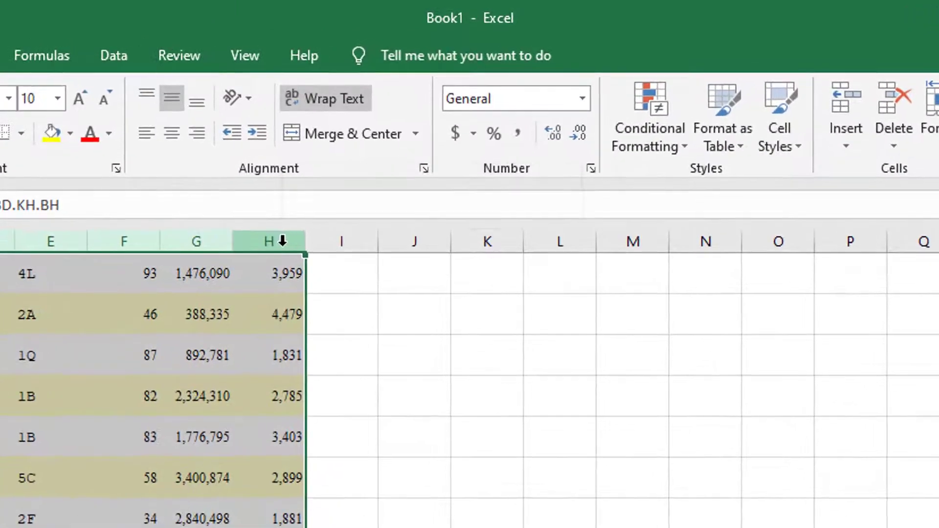
right_click(306, 211)
left_click(364, 377)
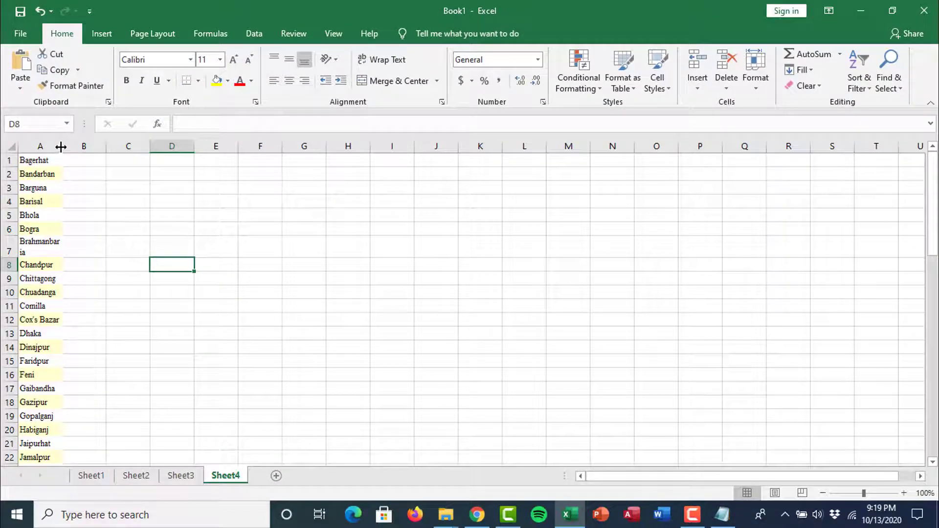
left_click_drag(59, 146, 148, 147)
Give column A plain formatting and enlarge the district names to 22-point Calibri.
left_click(73, 161)
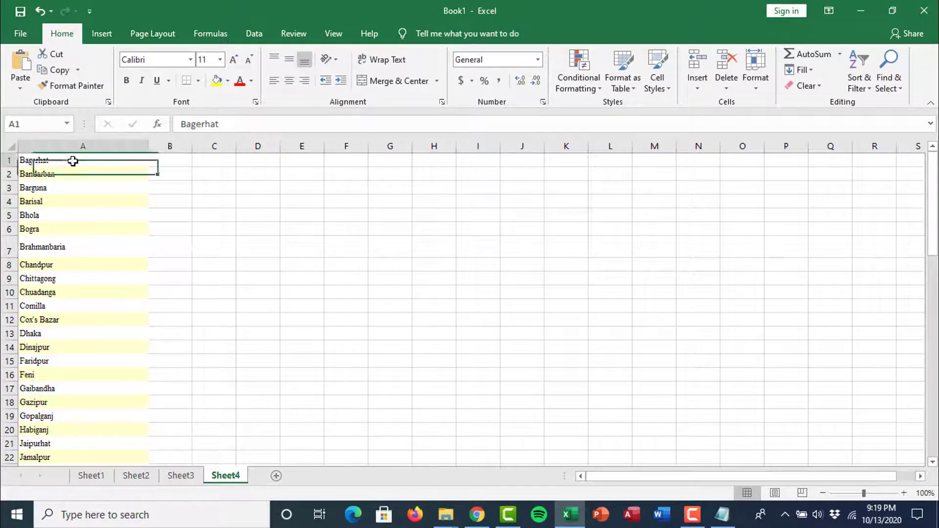
left_click(214, 201)
left_click(73, 86)
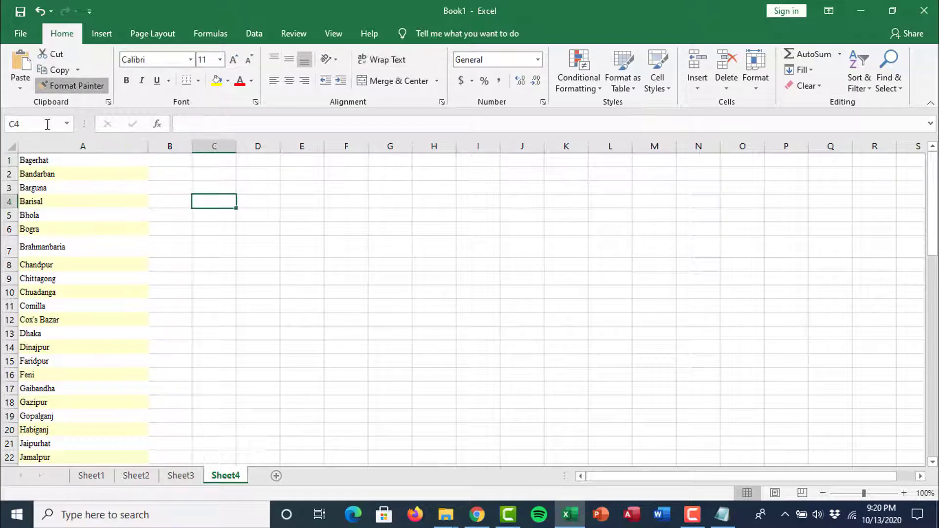
mouse_move(35, 160)
left_mouse_down()
mouse_move(114, 522)
mouse_move(97, 480)
mouse_move(103, 452)
mouse_move(89, 407)
left_mouse_up()
scroll(100, 279, "up", 15)
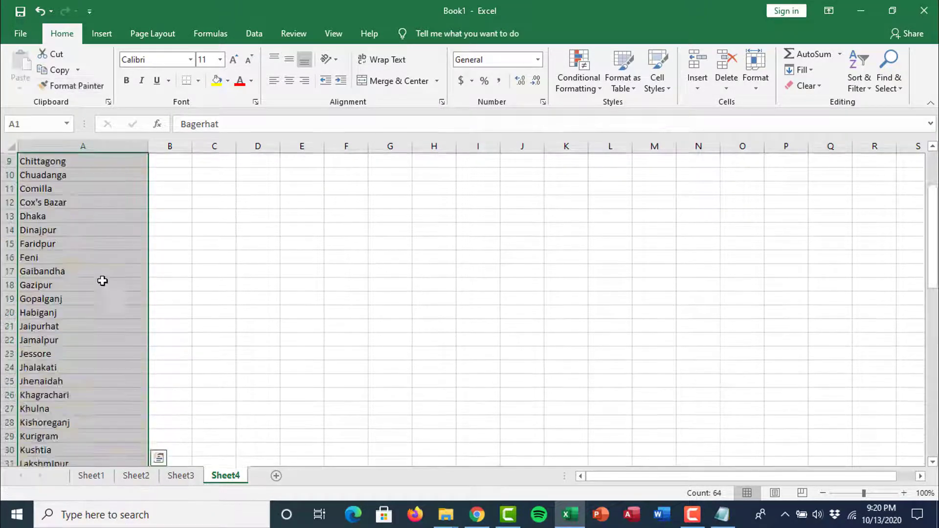
left_click(232, 60)
left_click(232, 60)
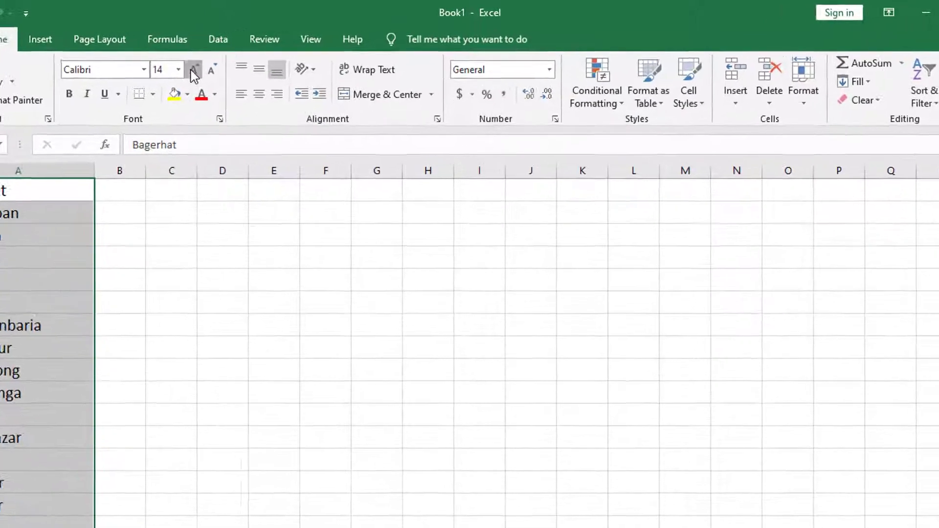
left_click(232, 59)
left_click(232, 60)
left_click(233, 59)
left_click(232, 60)
left_click(256, 272)
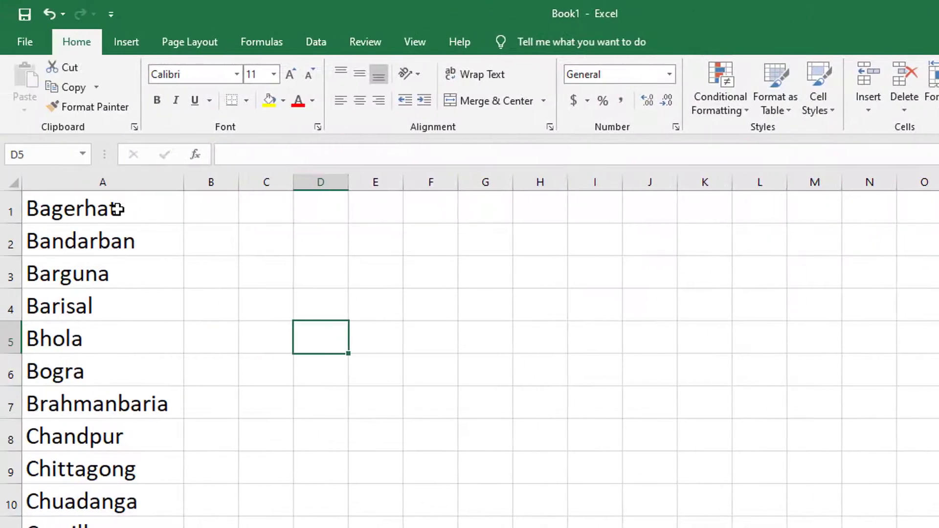
left_click(92, 210)
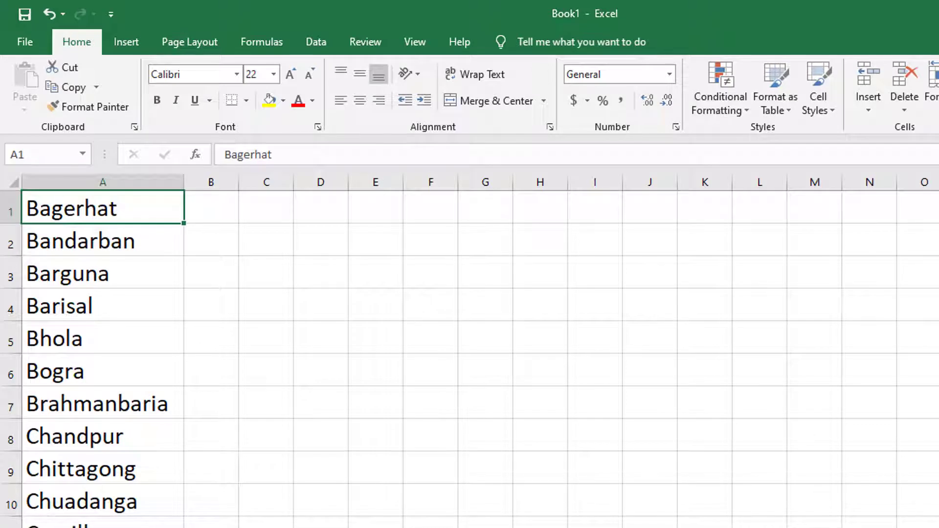
key("alt+Tab")
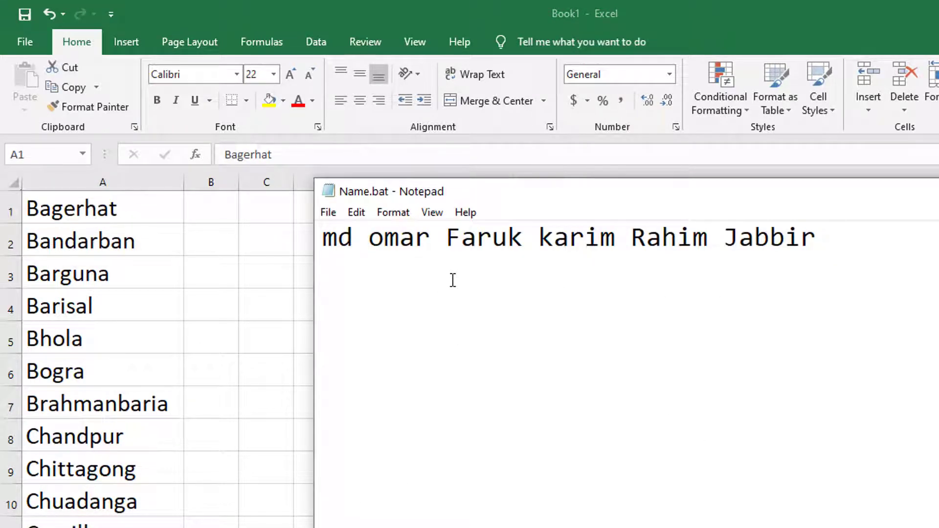
Wrap the folder name on Name.bat's md line in double quotes.
type("\"")
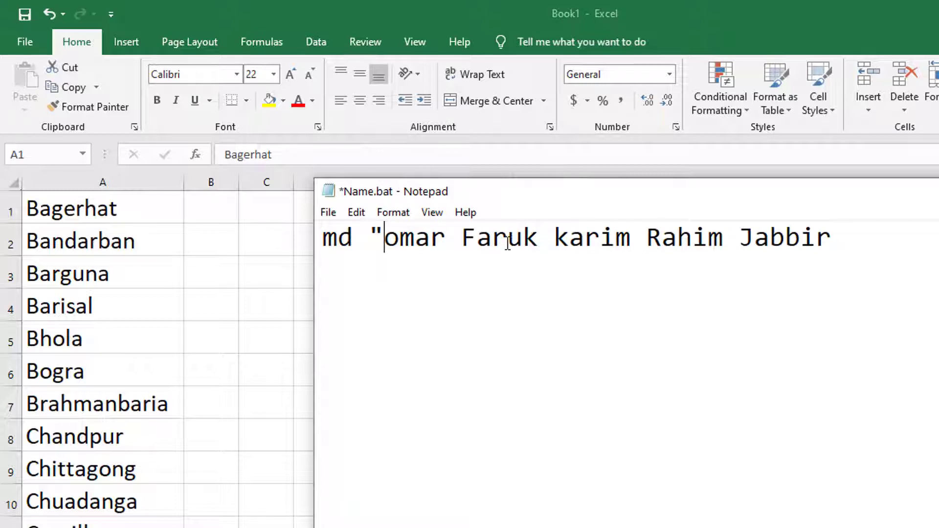
left_click(444, 229)
type("\"")
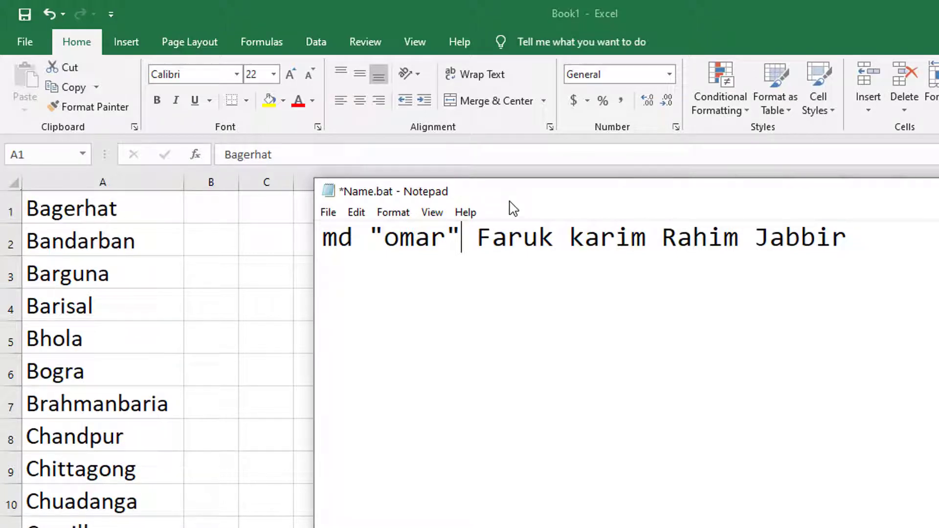
key("alt+Tab")
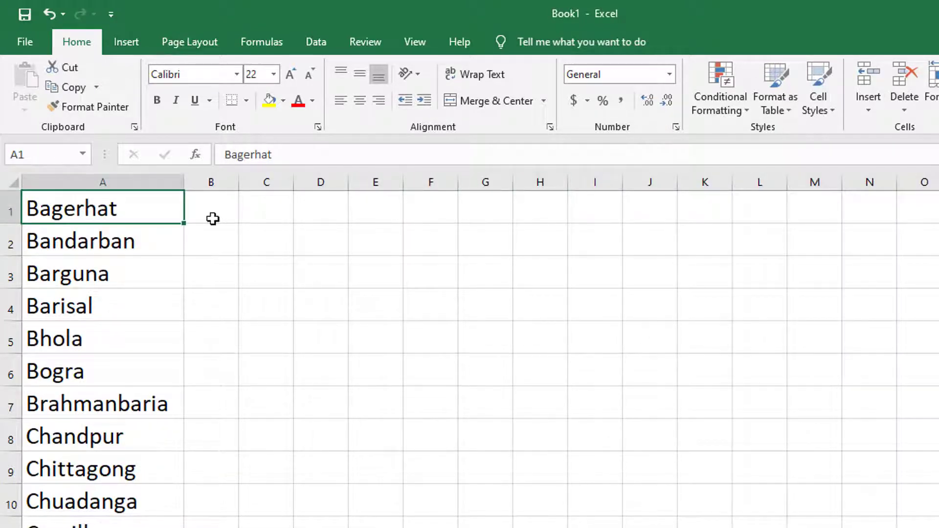
Widen column B and enlarge cell B1's font to 36 point.
left_click_drag(239, 181, 330, 179)
left_click(243, 206)
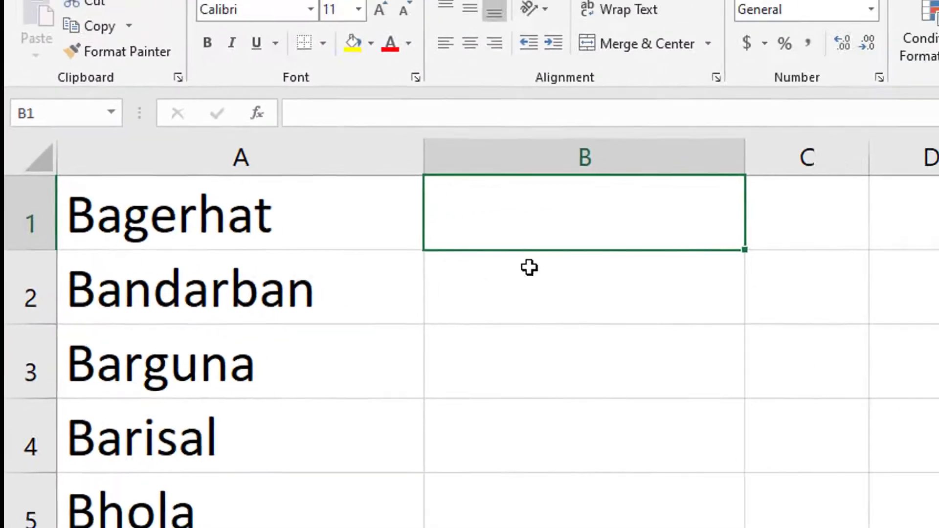
scroll(600, 231, "up", 2)
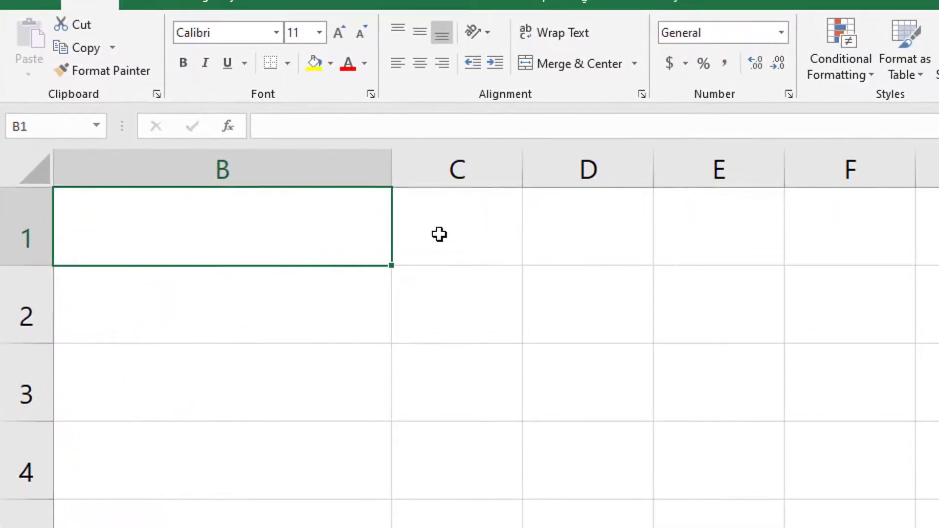
scroll(519, 301, "down", 3)
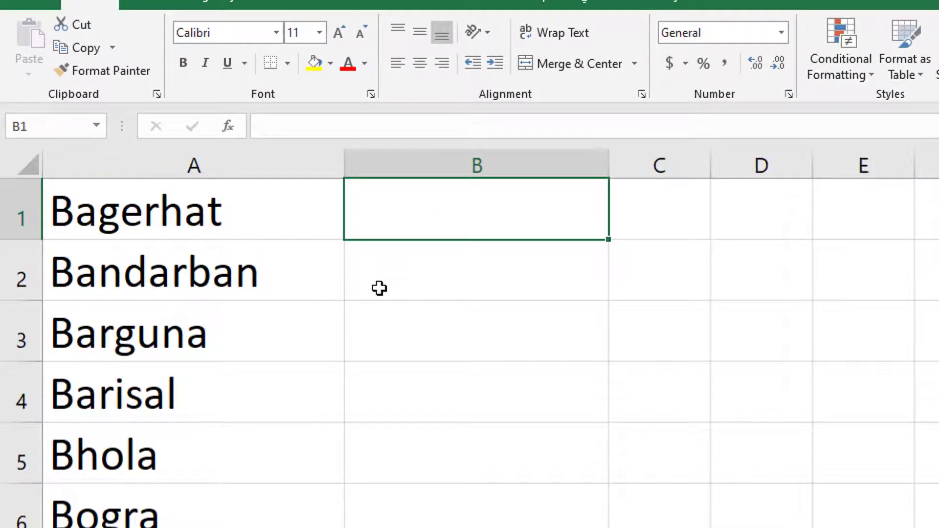
left_click(342, 34)
left_click(342, 33)
left_click(342, 33)
left_click(342, 33)
left_click(342, 33)
left_click(342, 33)
left_click(342, 33)
left_click(342, 33)
left_click(342, 34)
left_click(342, 33)
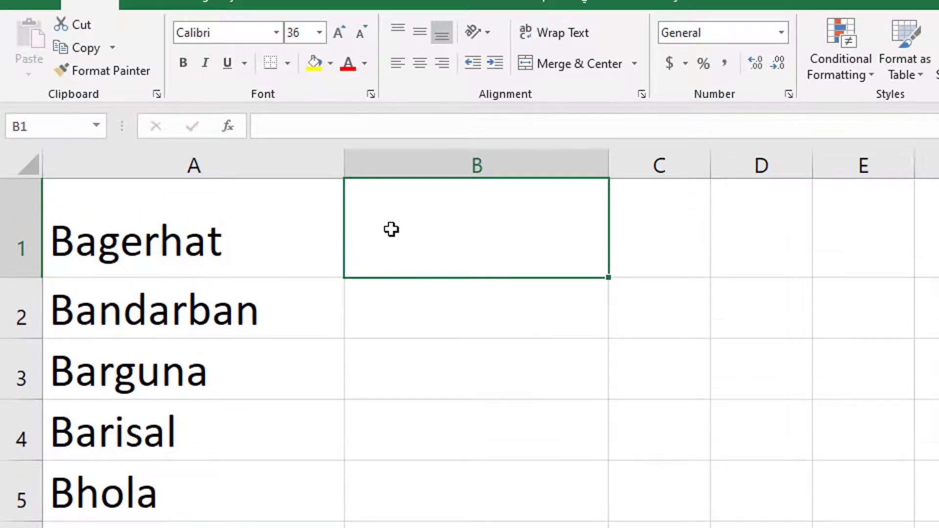
Enter a B1 formula wrapping A1 in double quotes, showing "Bagerhat".
type("=")
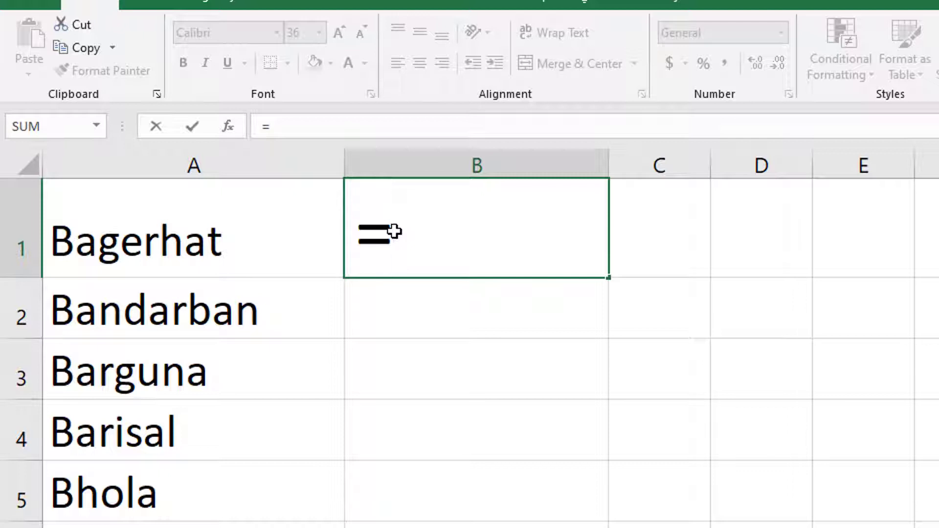
type("\"")
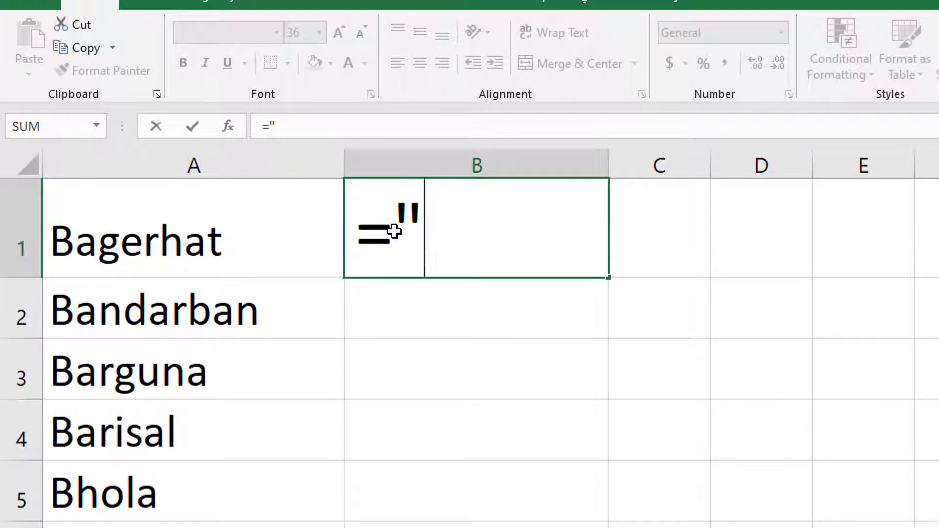
type("\"")
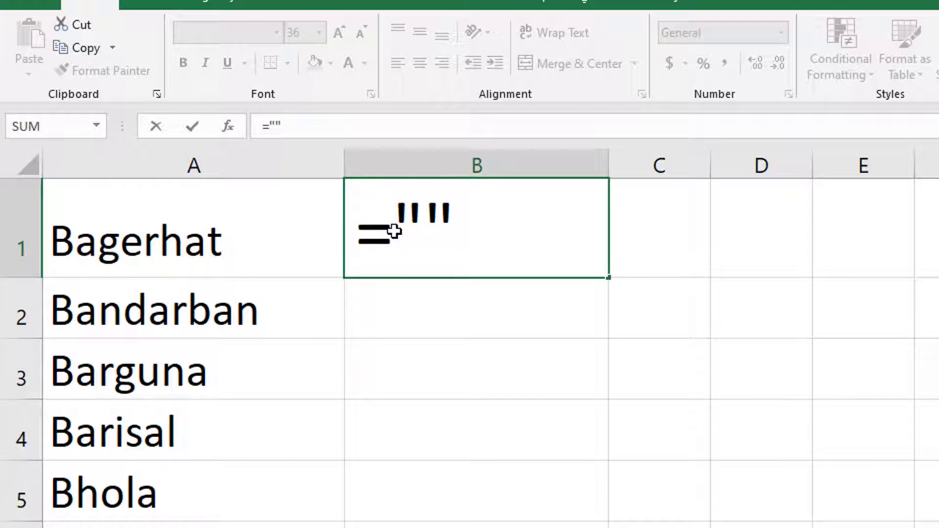
type("\"")
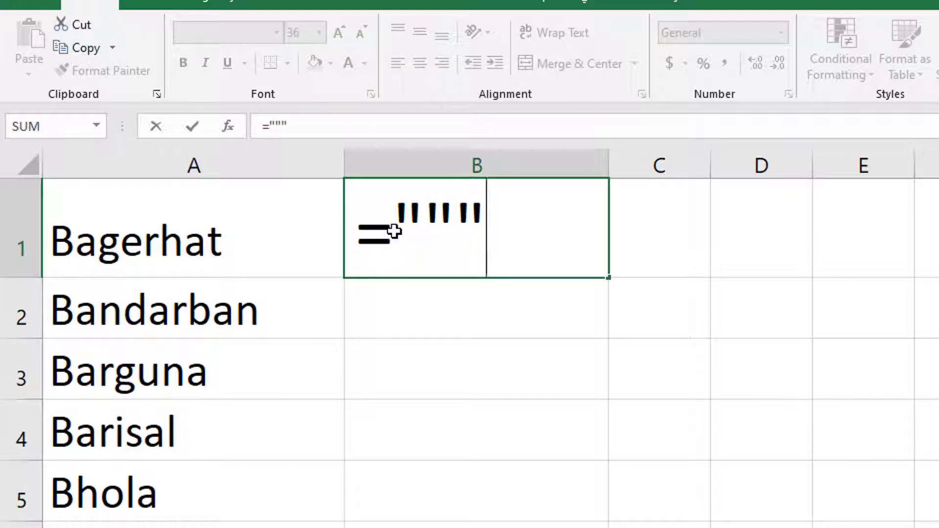
type("\"")
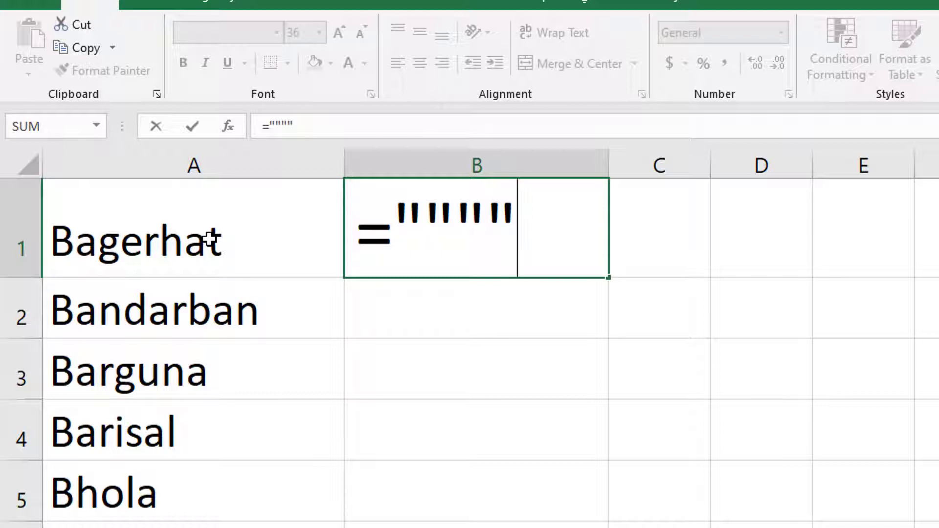
type("&")
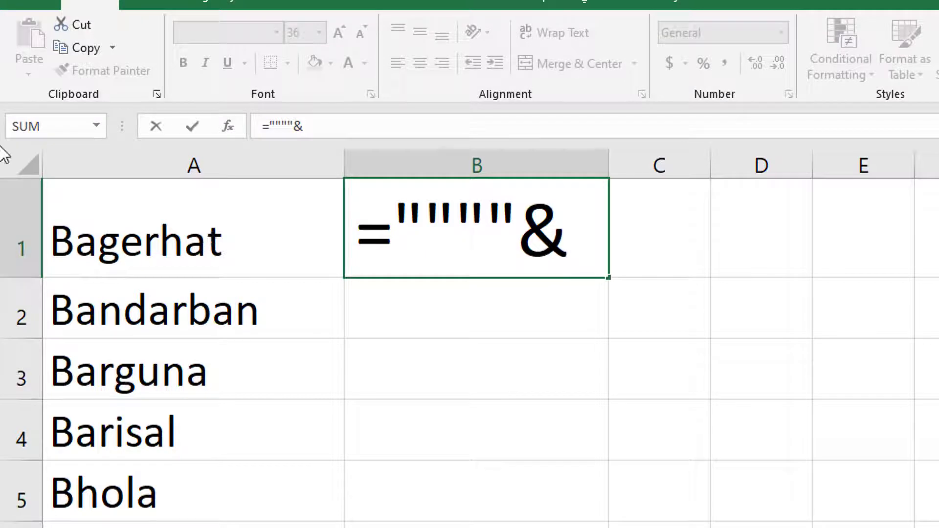
left_click(195, 218)
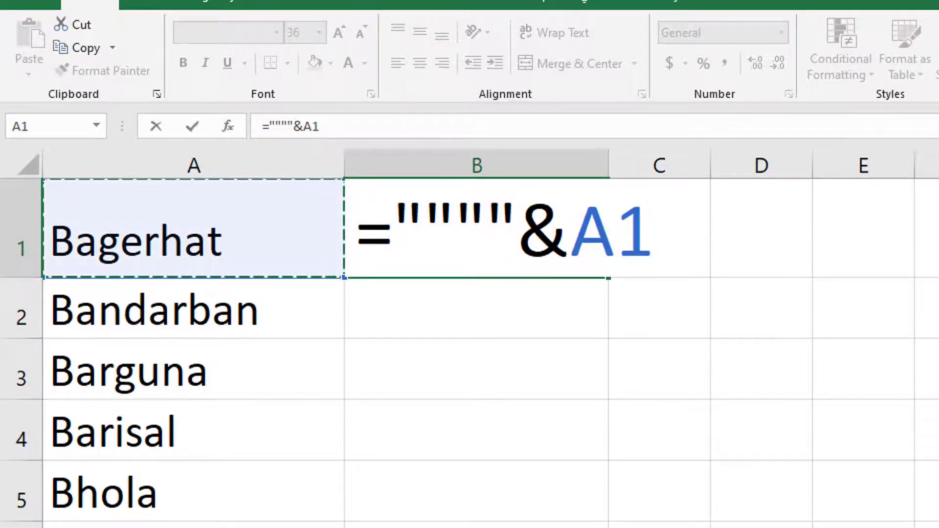
type("&")
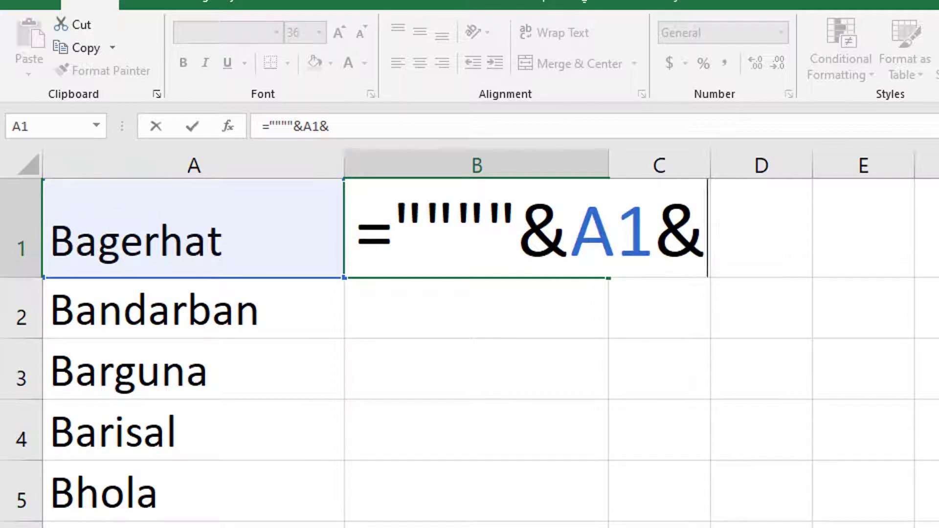
type("\"\"\"\"")
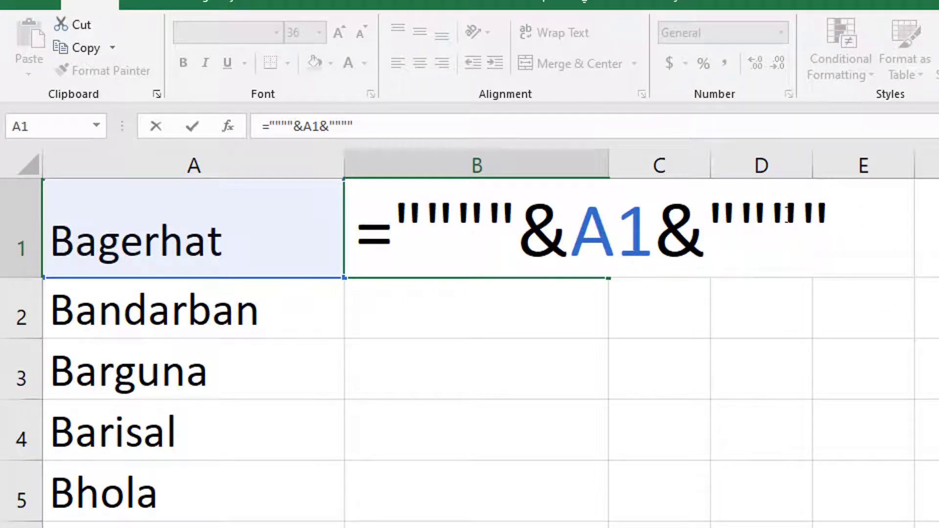
left_click_drag(790, 218, 737, 227)
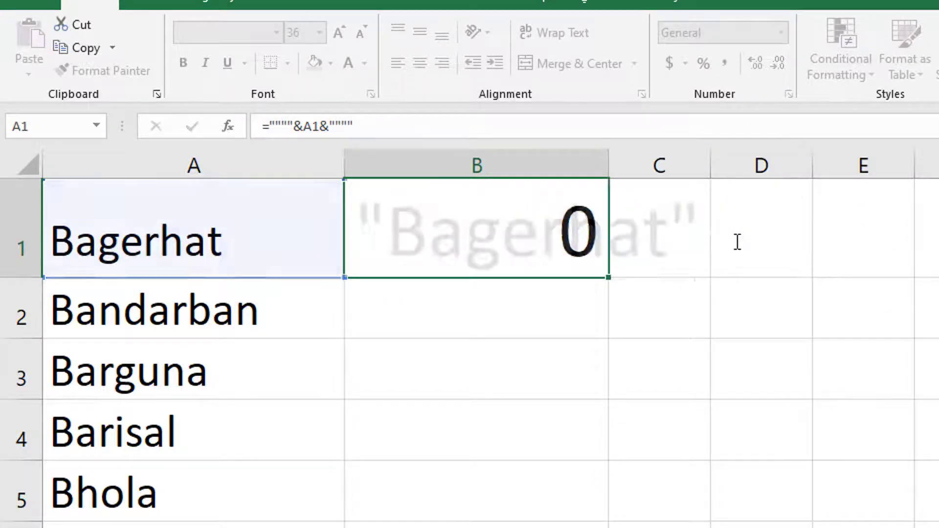
Widen column B and fill the quoting formula down for every district.
left_click(695, 254)
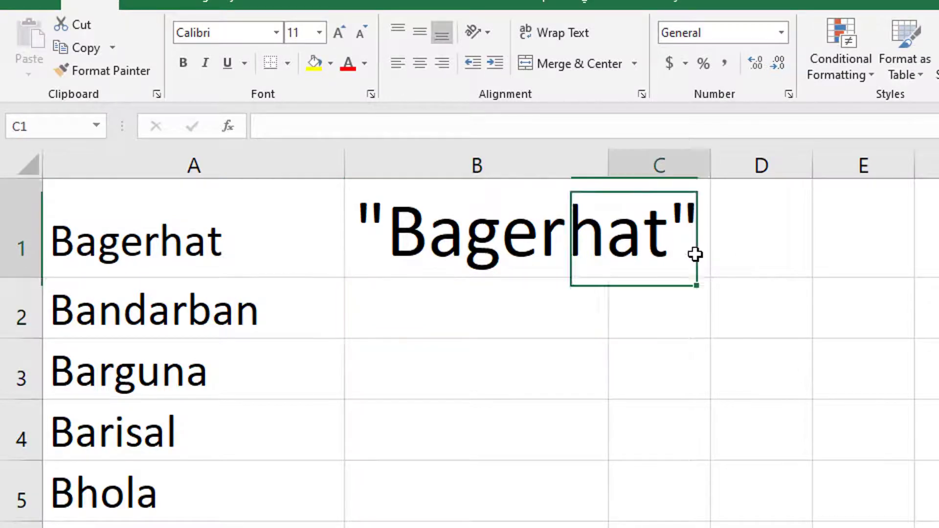
left_click(538, 254)
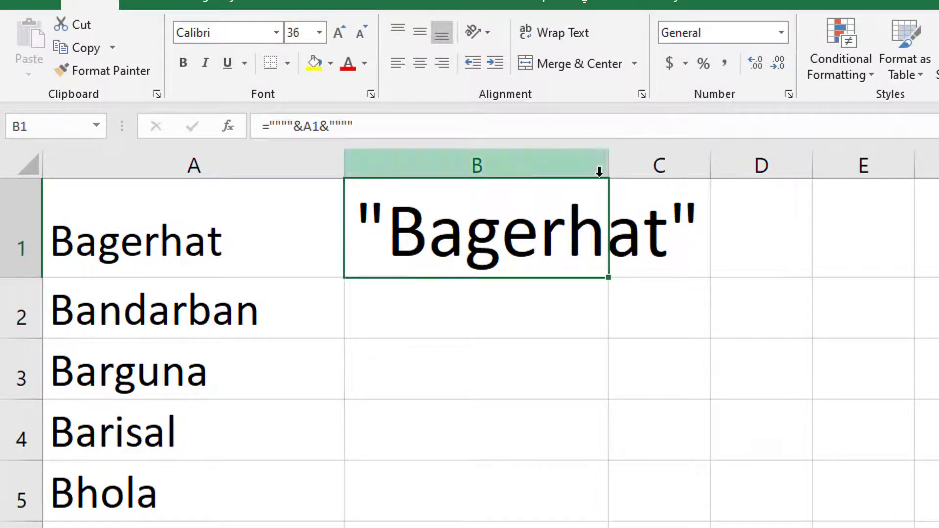
left_click_drag(621, 171, 744, 173)
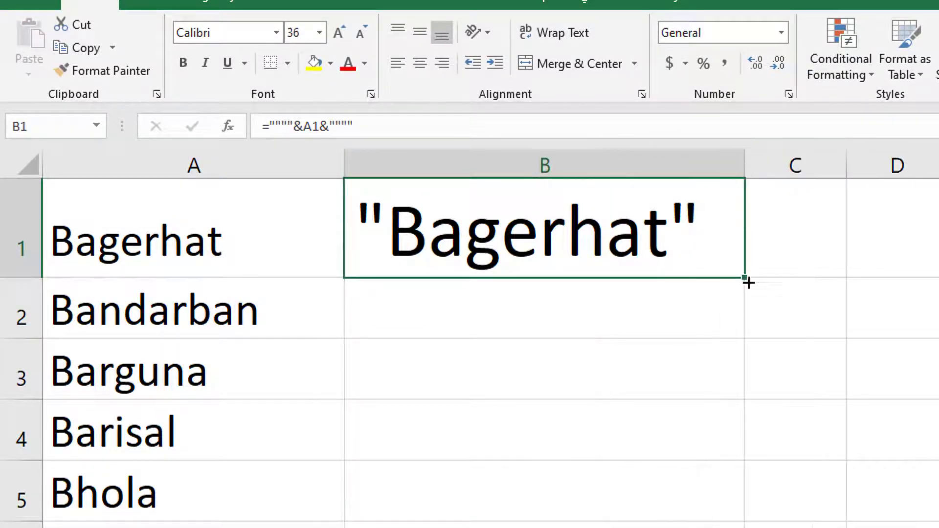
double_click(745, 279)
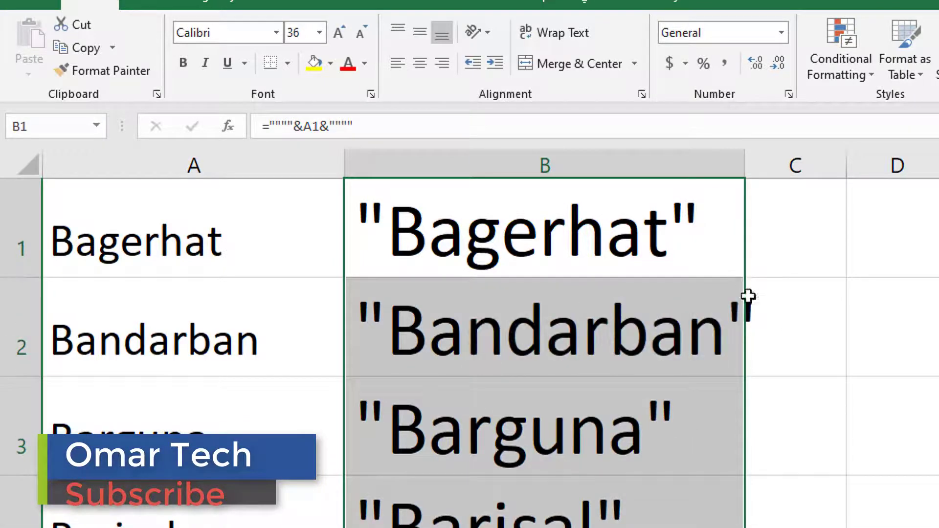
scroll(659, 415, "down", 6)
scroll(658, 416, "down", 6)
scroll(651, 437, "up", 12)
Compare against the quoted folder name in Name.bat, then widen column C.
key("alt+Tab")
left_click(532, 247)
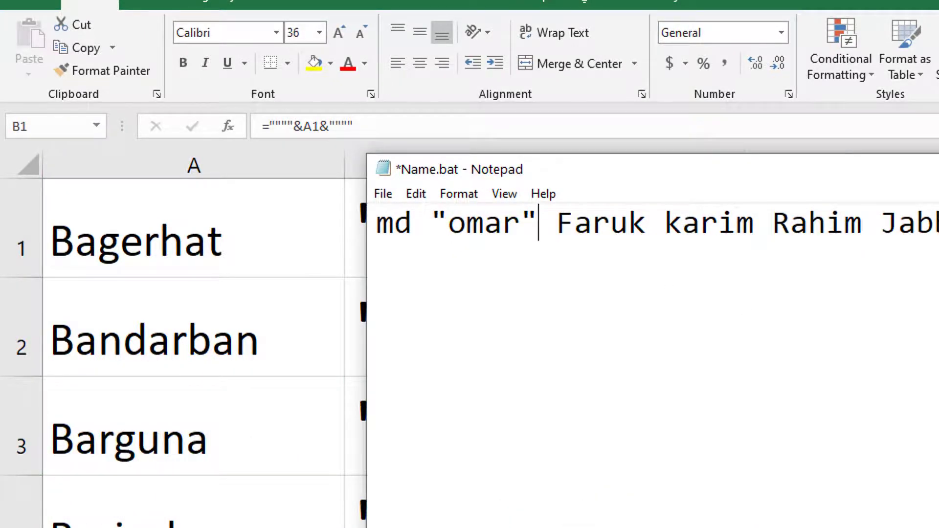
key("alt+Tab")
left_click(805, 234)
left_click_drag(846, 166, 938, 170)
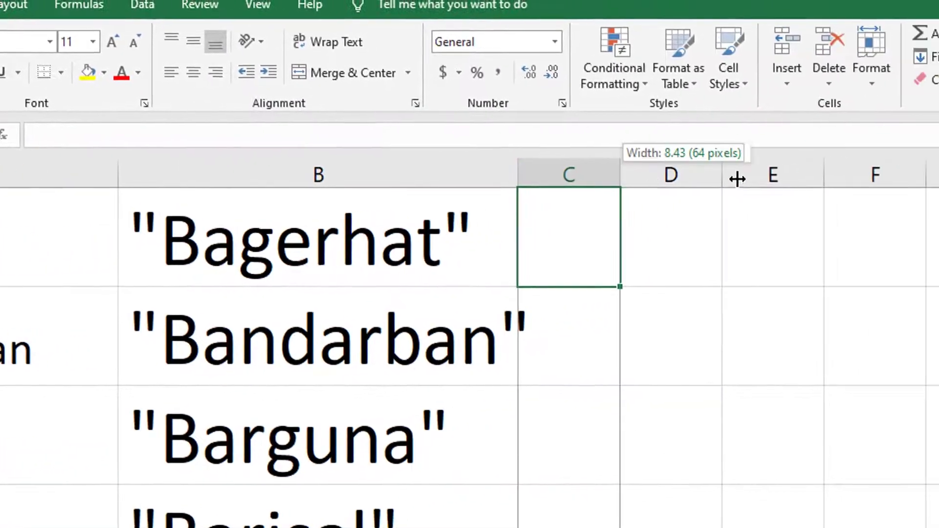
Build a C1 formula joining md with B1, giving md "Bagerhat".
left_click_drag(737, 179, 753, 179)
left_click(411, 265)
key("ctrl+c")
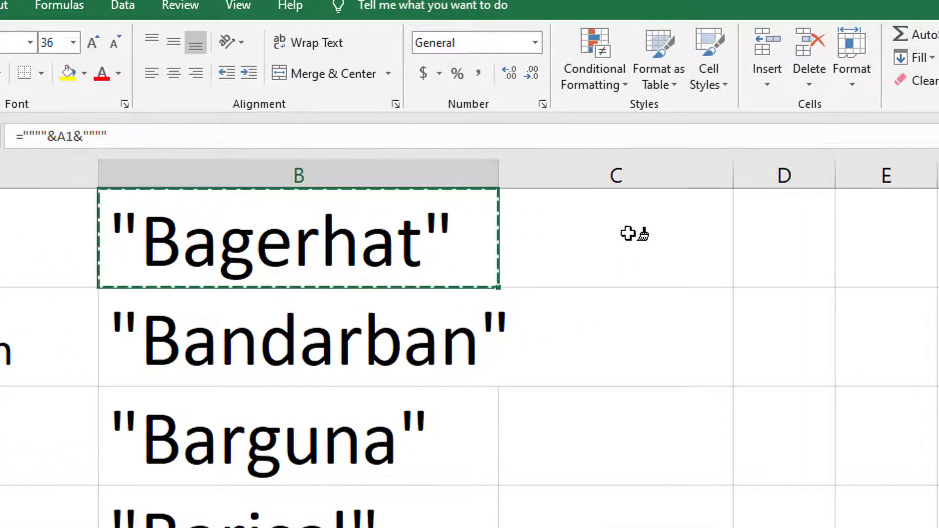
left_click(633, 233)
type("=")
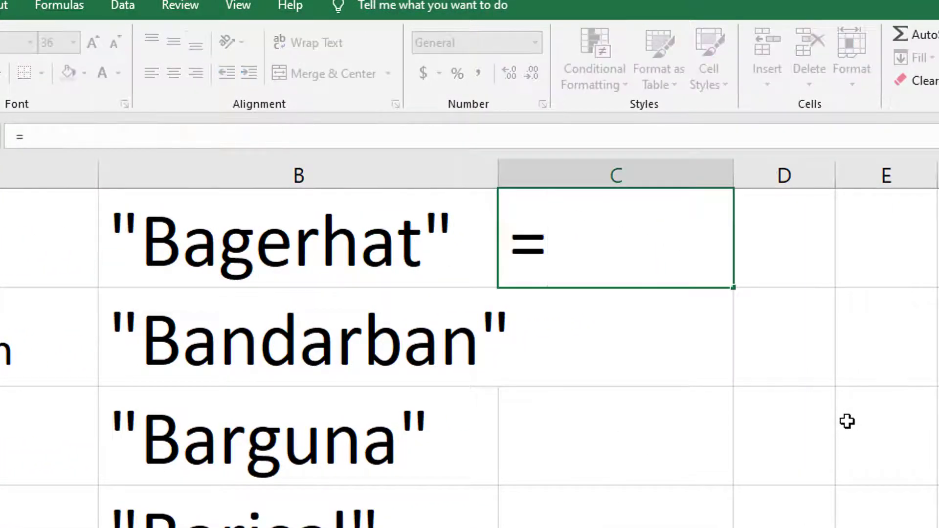
type("\"\"")
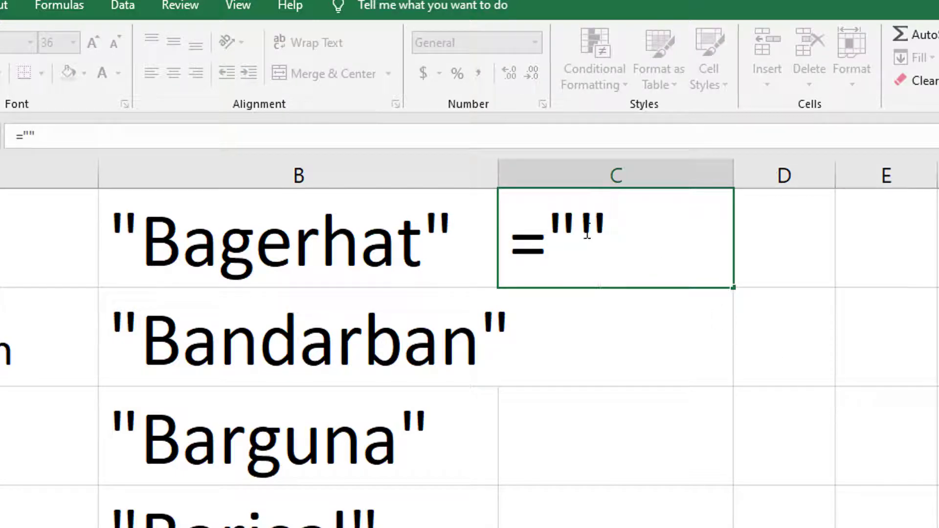
left_click(586, 233)
type("md")
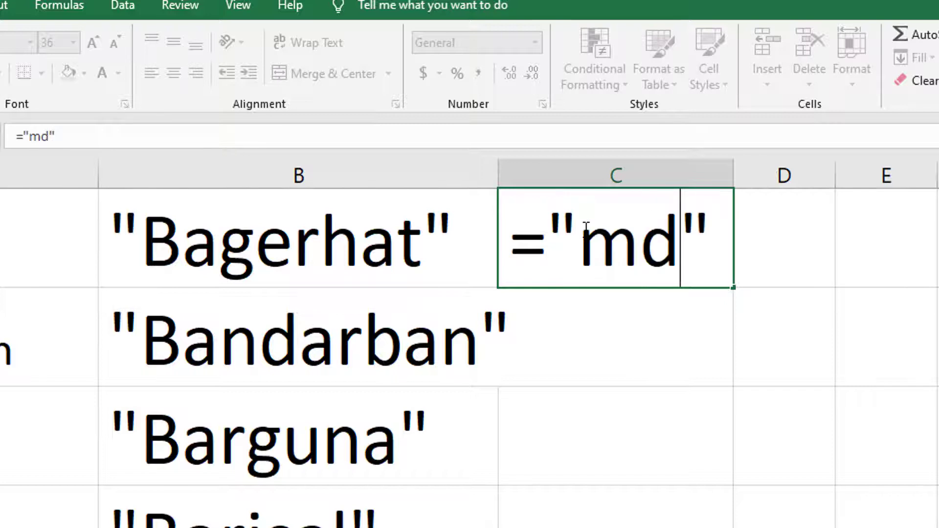
left_click(730, 230)
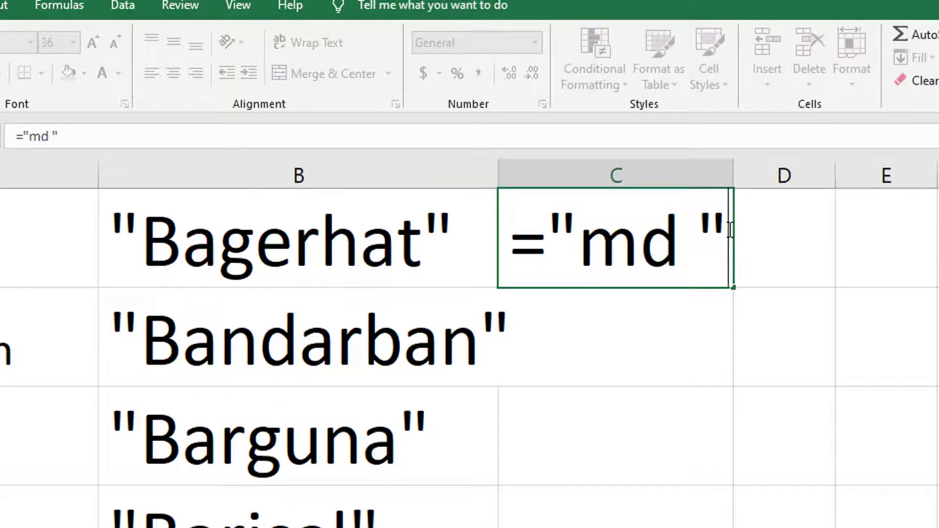
type("&")
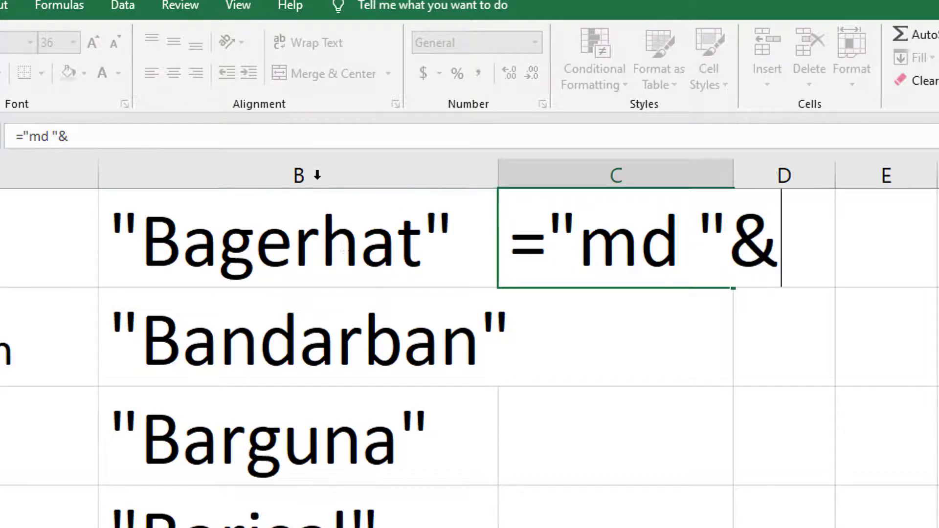
left_click(311, 239)
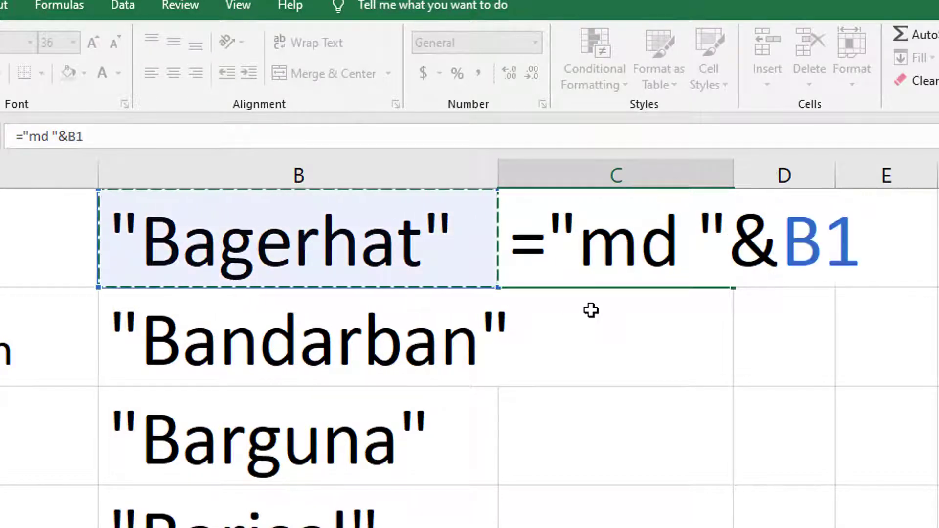
key("Return")
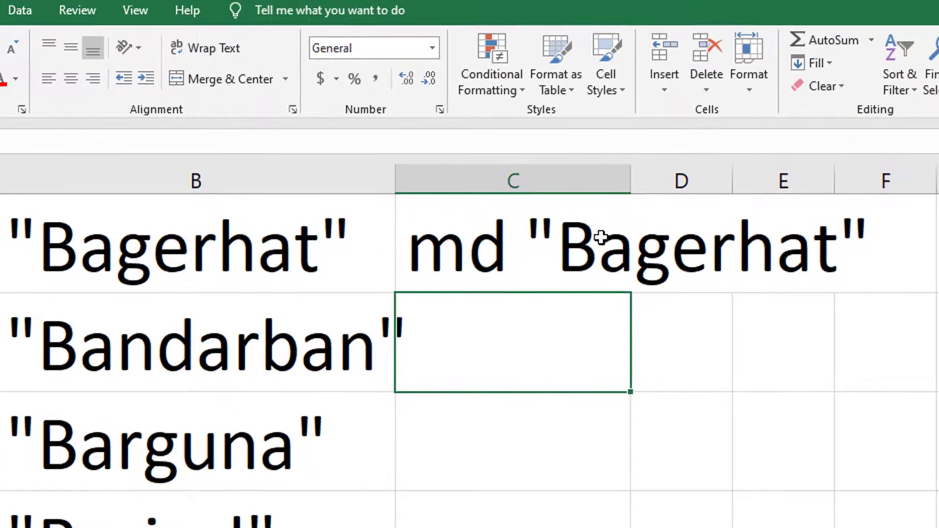
Fill the md formula down column C and copy all 64 md commands.
double_click(634, 181)
left_click(839, 257)
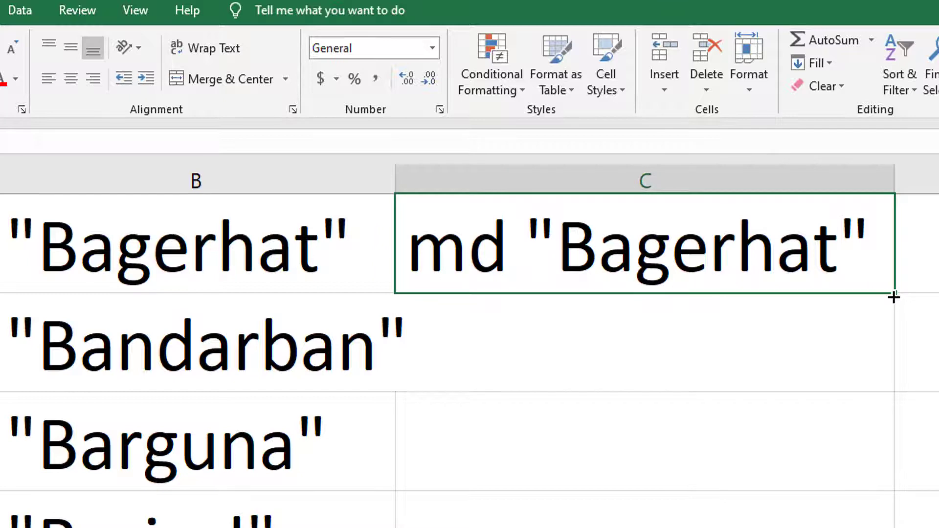
double_click(893, 297)
double_click(894, 181)
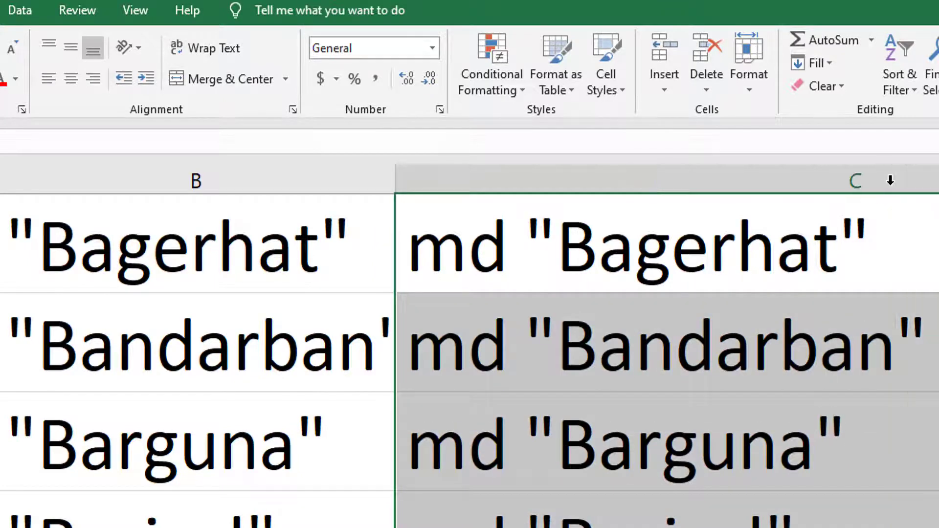
left_click_drag(576, 253, 642, 449)
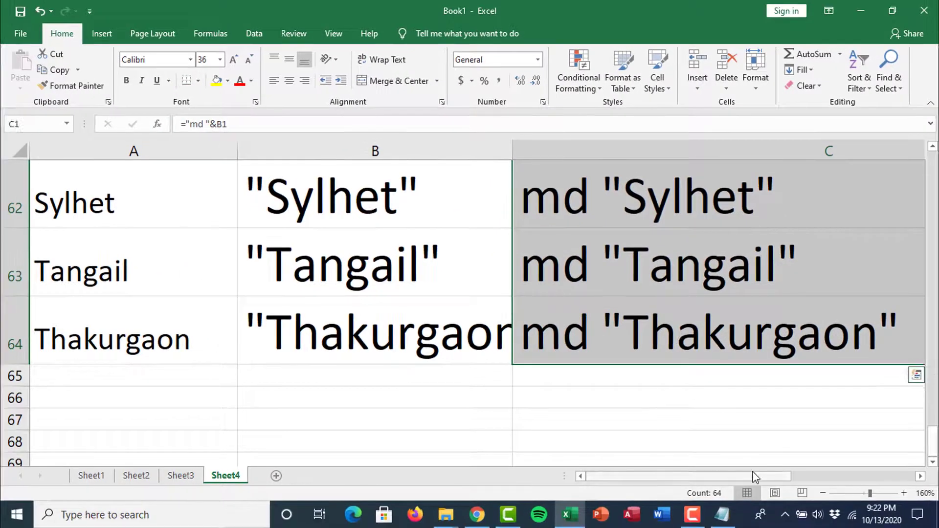
key("ctrl+c")
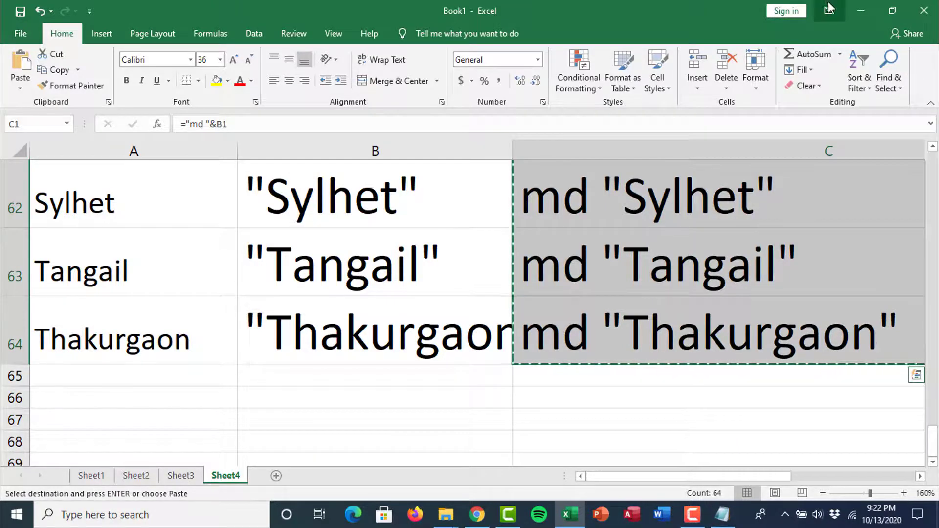
left_click(859, 11)
Delete the old District.bat and create a New Text Document in the District folder.
left_click(857, 10)
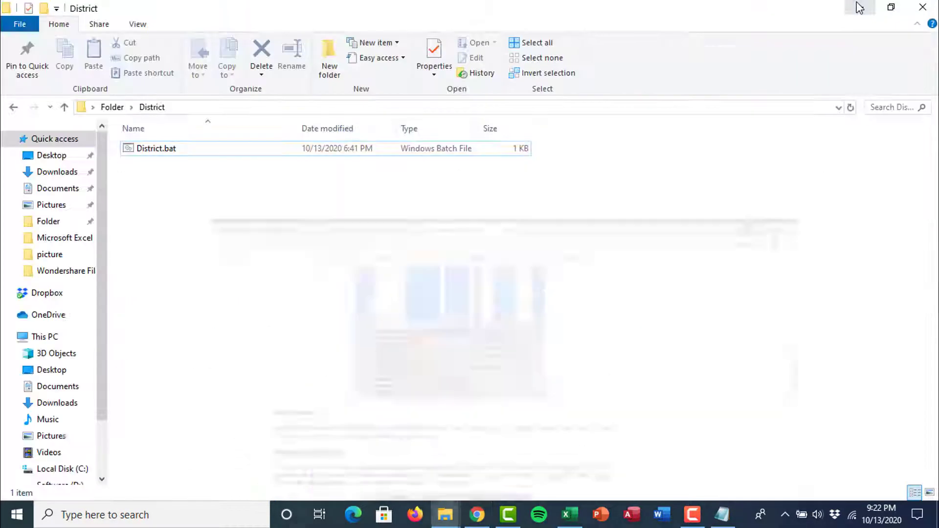
left_click(159, 151)
left_click(159, 151)
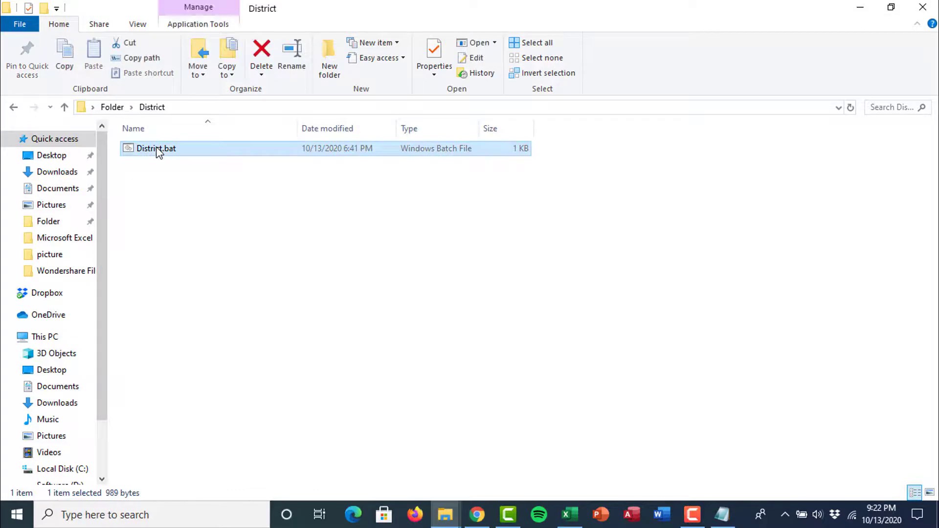
key("Delete")
right_click(215, 377)
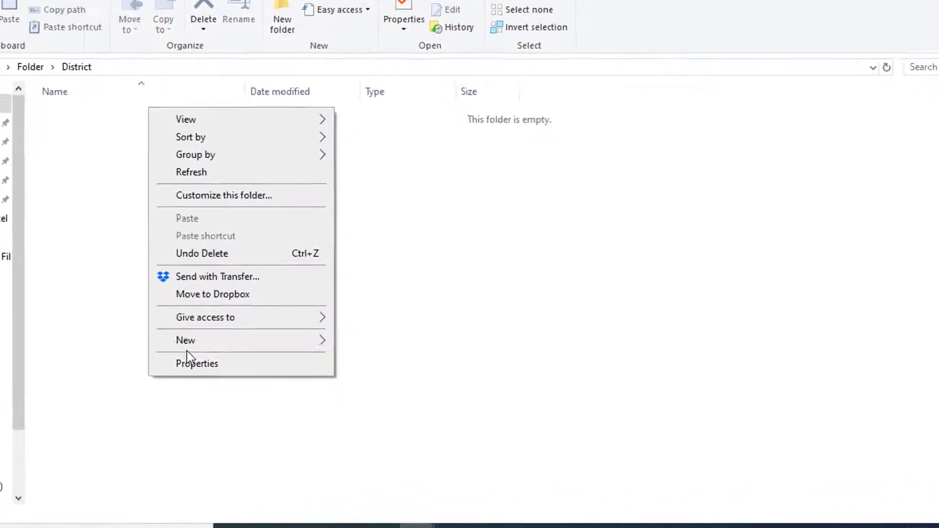
mouse_move(149, 345)
left_click(352, 279)
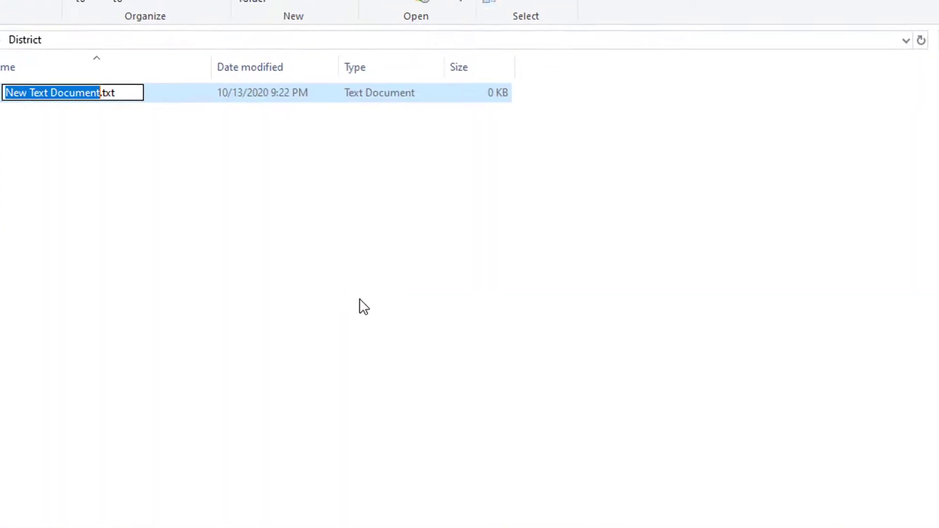
Paste the 64 md district commands into the text document and save it as Dis.bat.
double_click(78, 140)
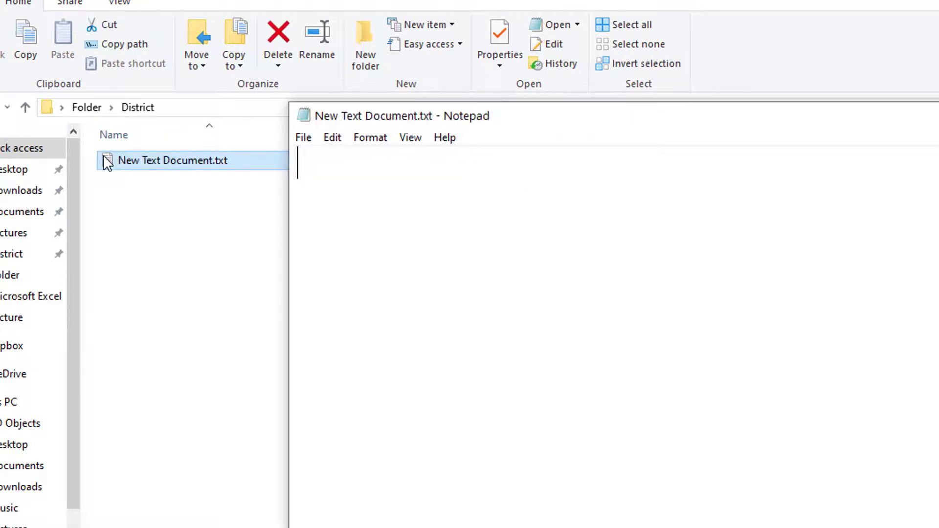
key("ctrl+v")
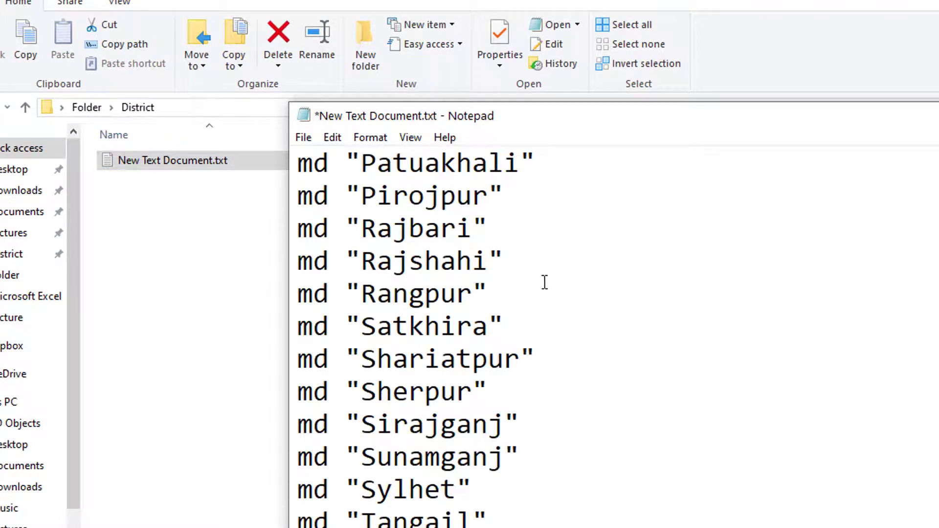
left_click(303, 138)
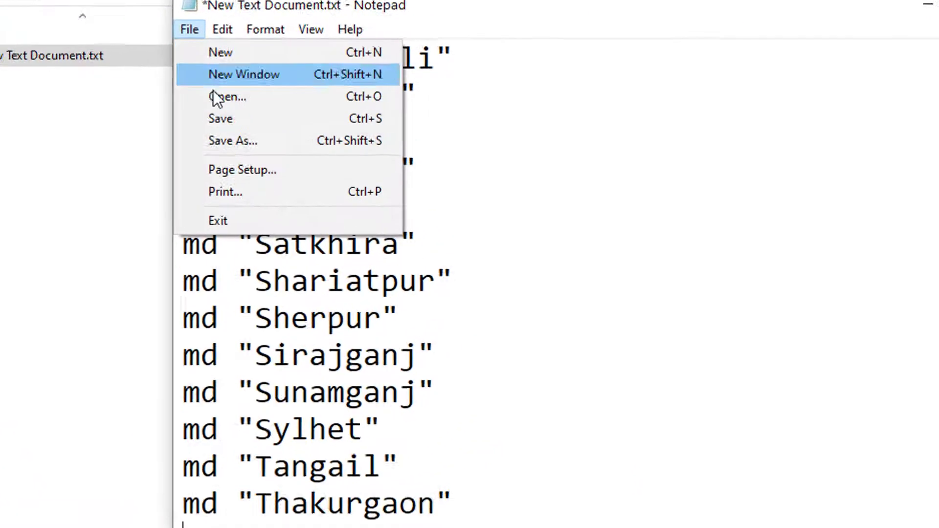
left_click(161, 141)
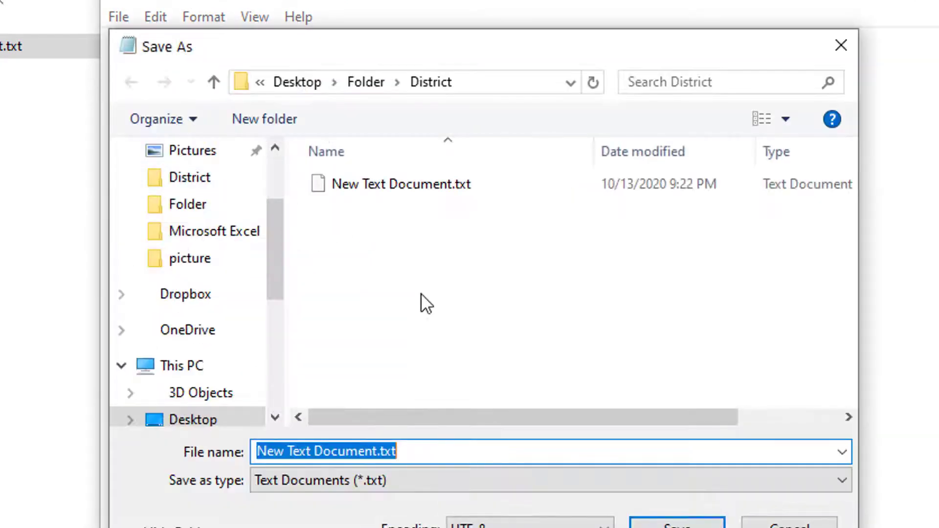
type("D")
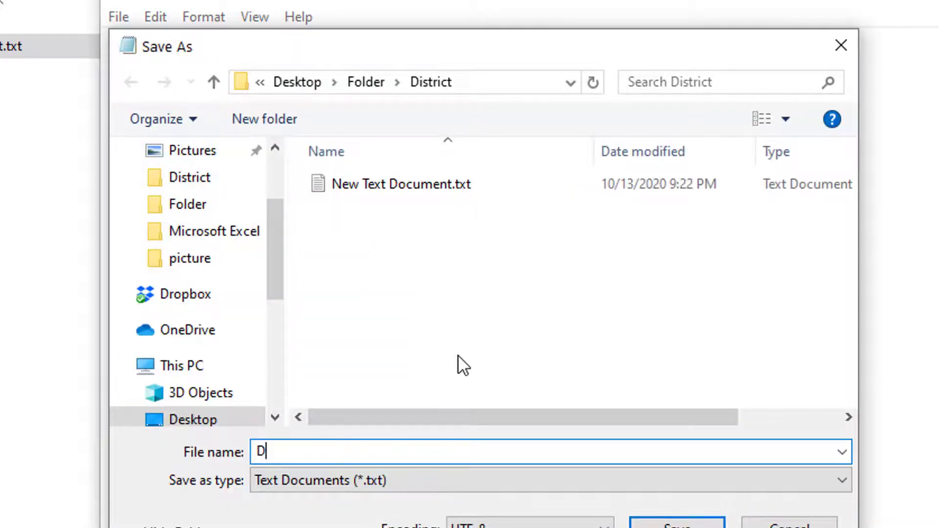
type("is.baty")
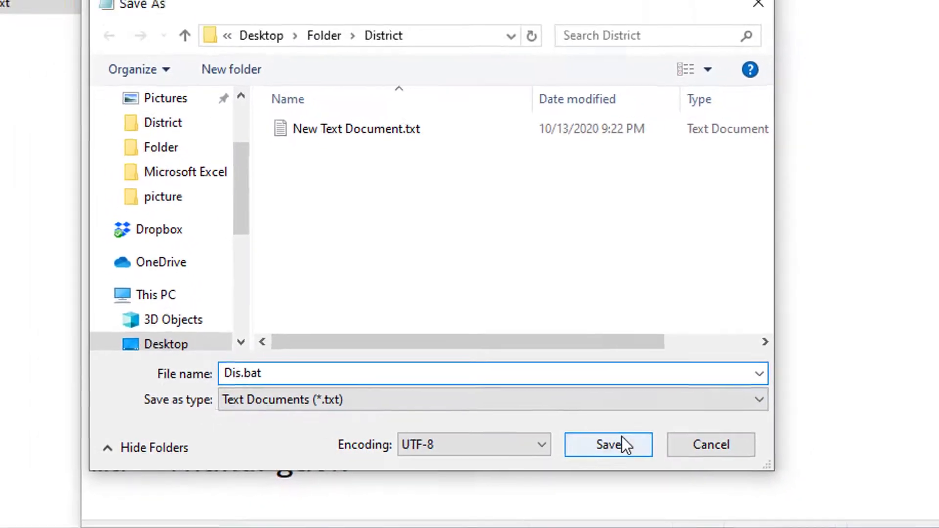
left_click(625, 440)
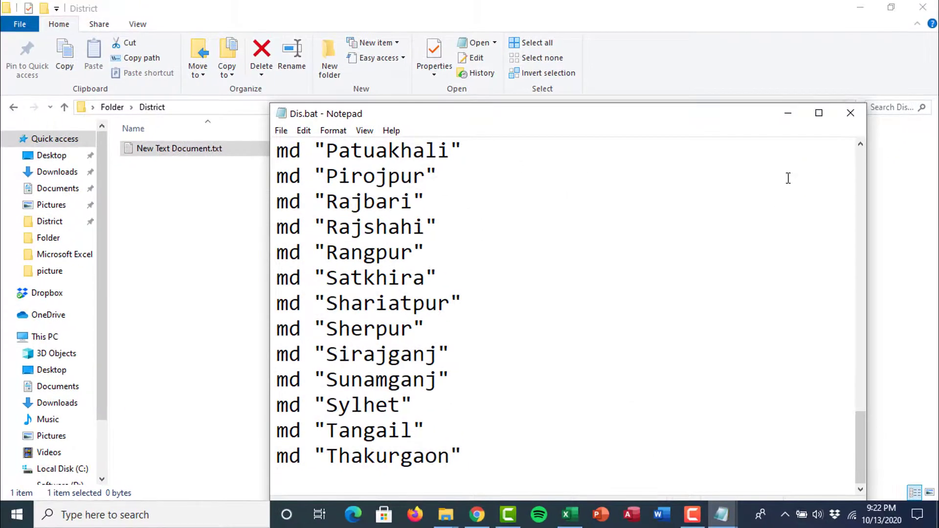
Run Dis.bat and check the recreated folders such as Gazipur, Natore and Patuakhali.
left_click(793, 101)
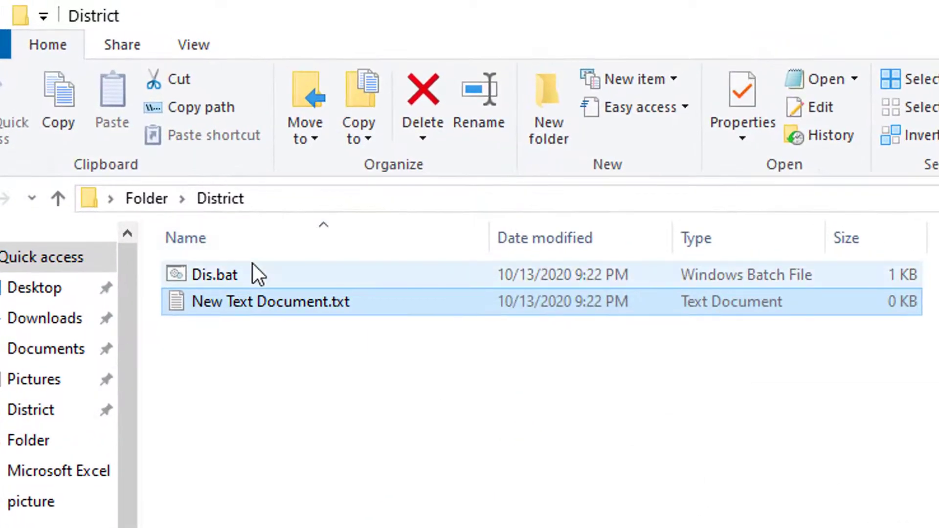
left_click(252, 267)
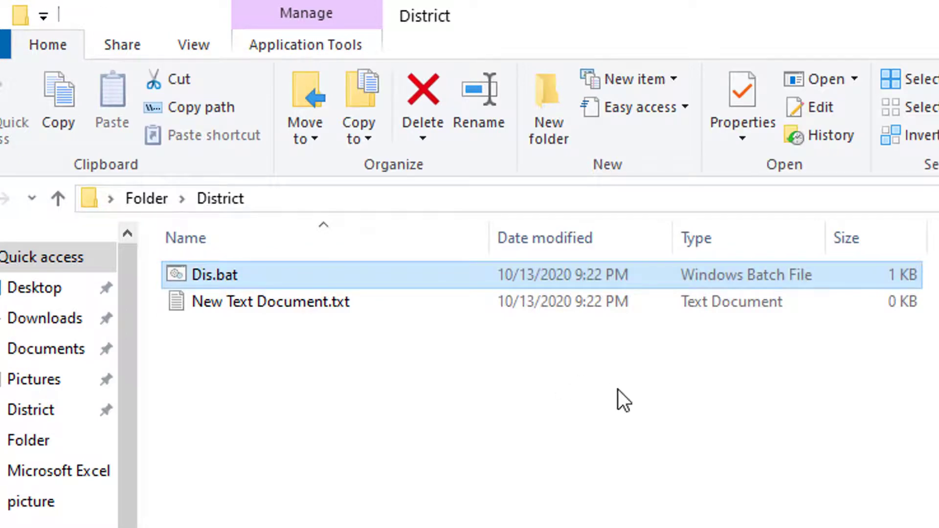
key("Return")
scroll(632, 441, "down", 6)
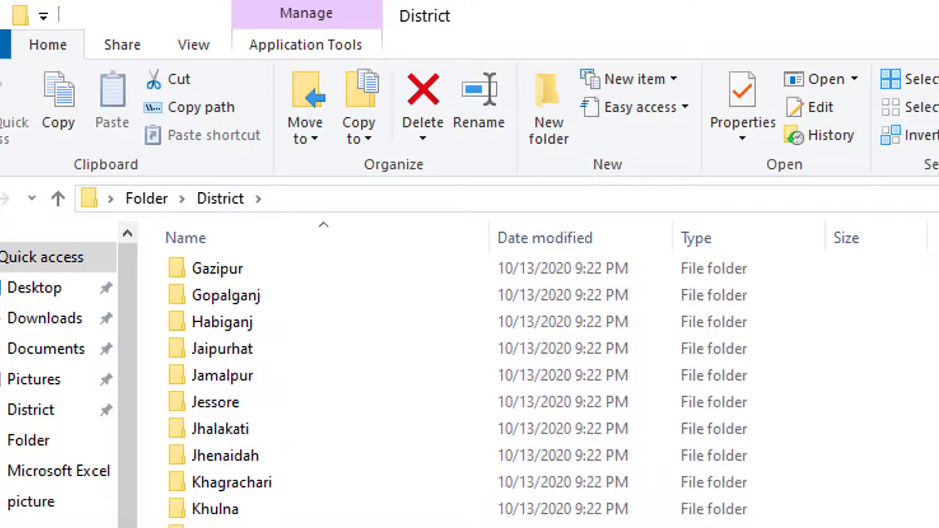
scroll(633, 441, "down", 8)
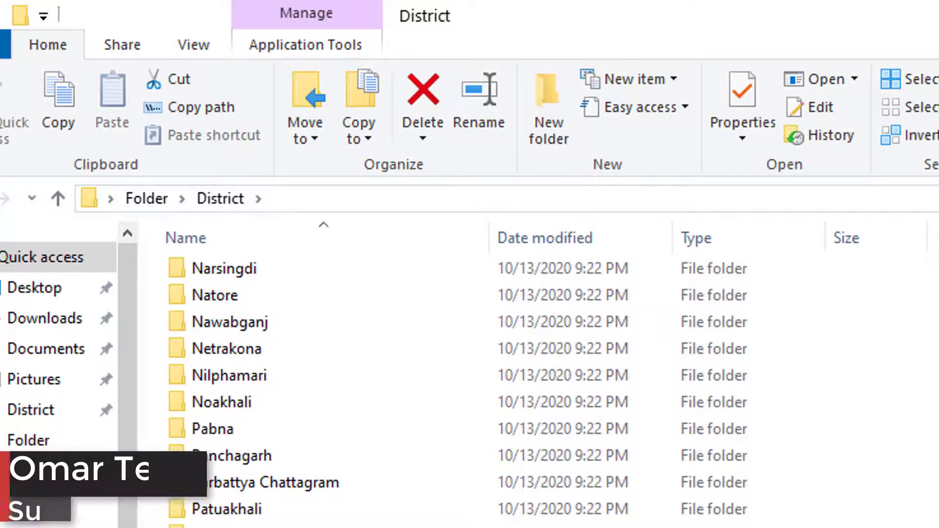
scroll(458, 391, "up", 14)
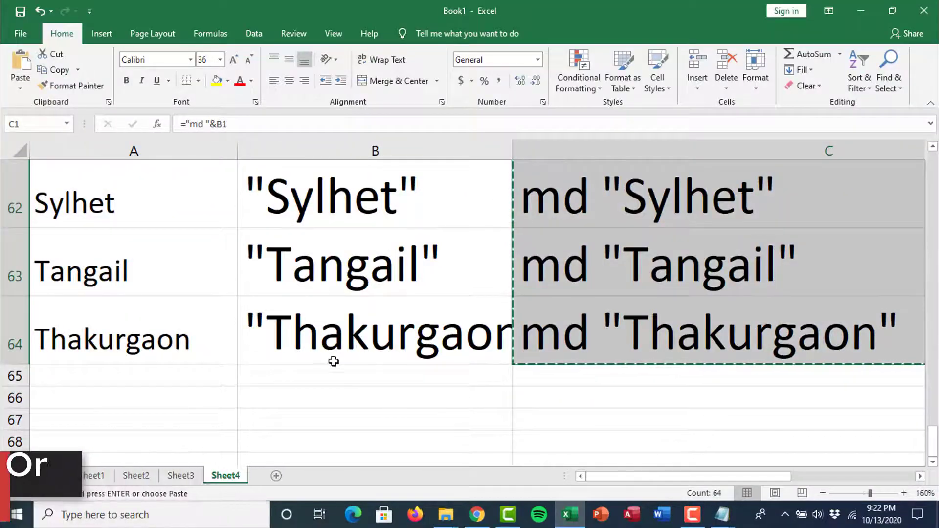
Re-confirm the quoting formula in cell B1 without changing it.
scroll(331, 360, "down", 7, "ctrl")
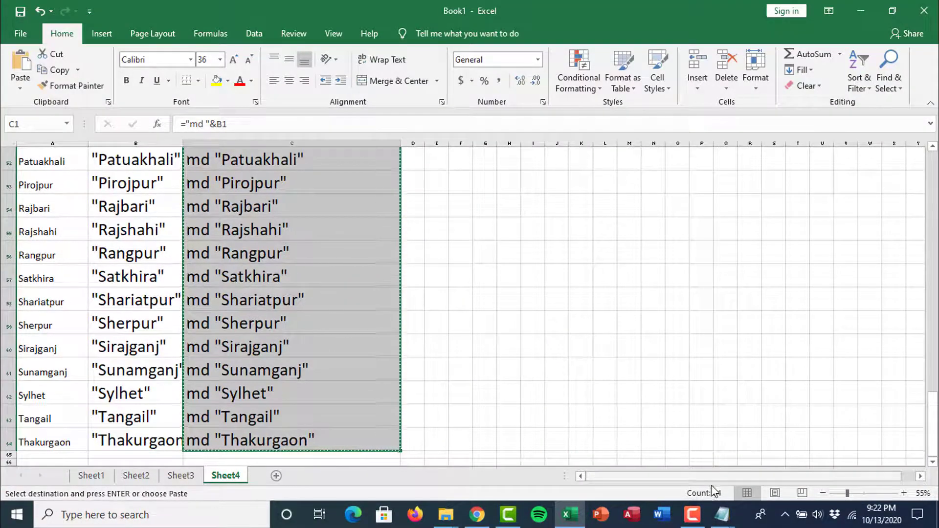
scroll(208, 350, "up", 5)
scroll(207, 350, "up", 12)
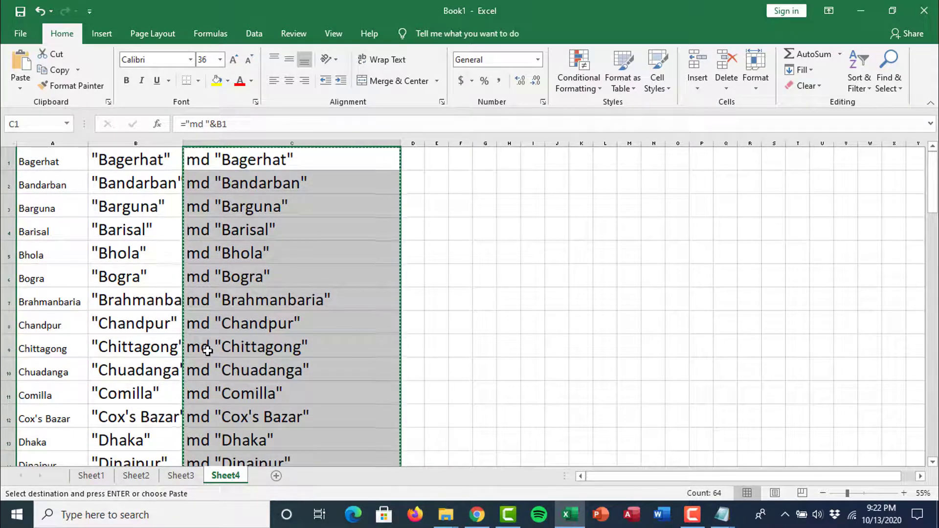
left_click(128, 156)
scroll(180, 204, "up", 5, "ctrl")
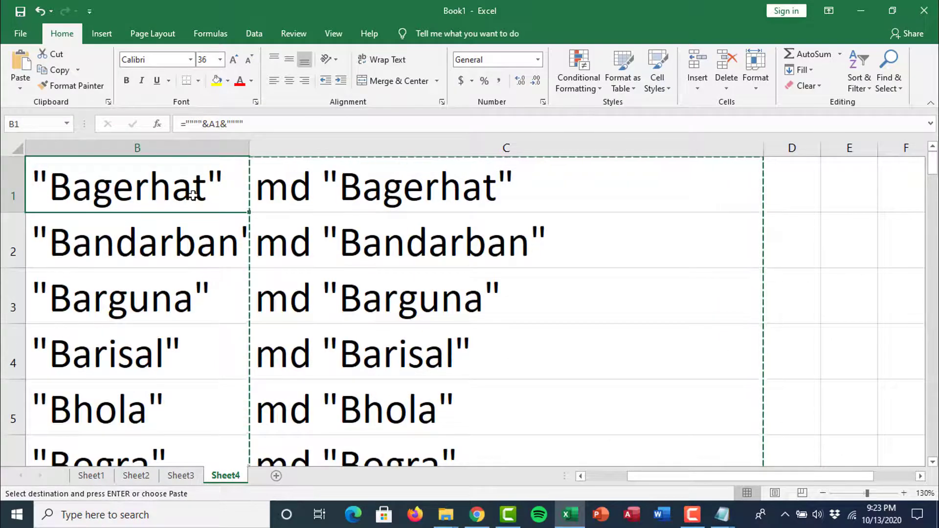
double_click(193, 189)
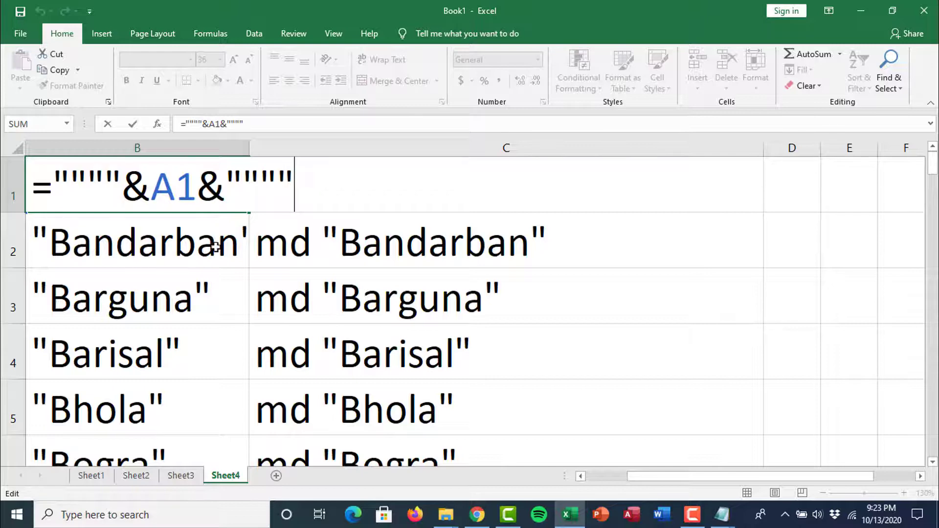
key("Return")
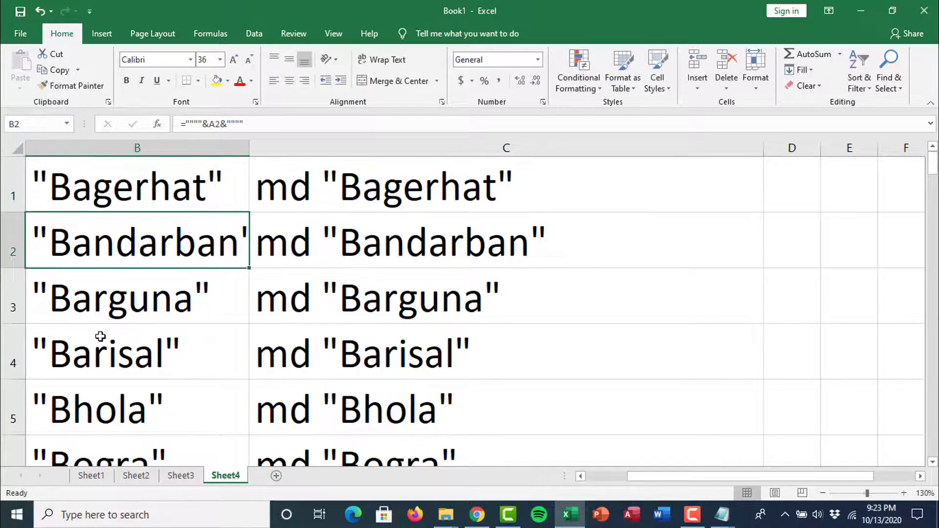
Replace Bagerhat in A1 with a person's full name and autofit column B.
scroll(314, 334, "down", 6)
left_click(52, 163, "ctrl")
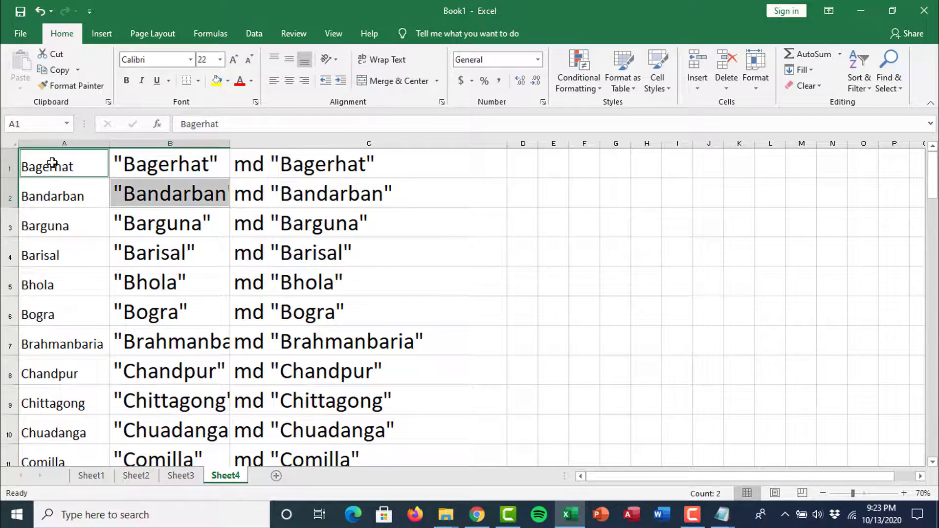
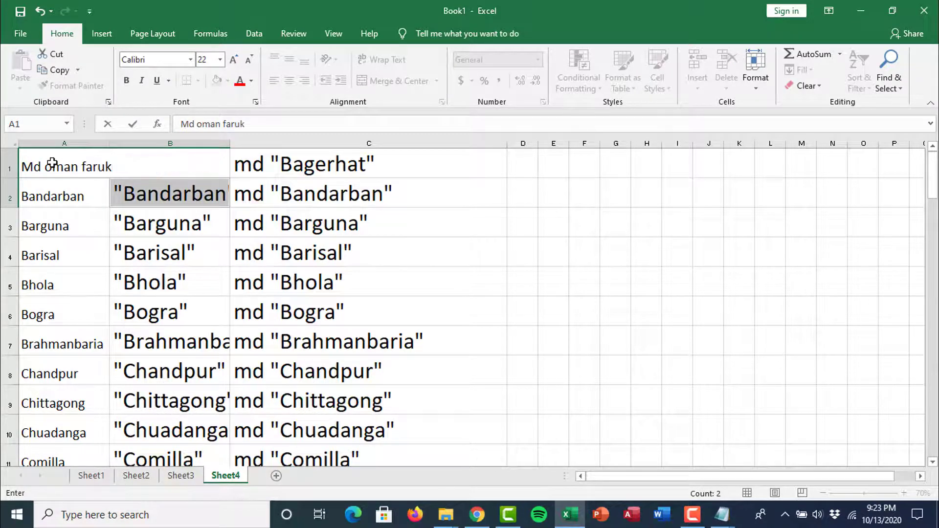
key("Return")
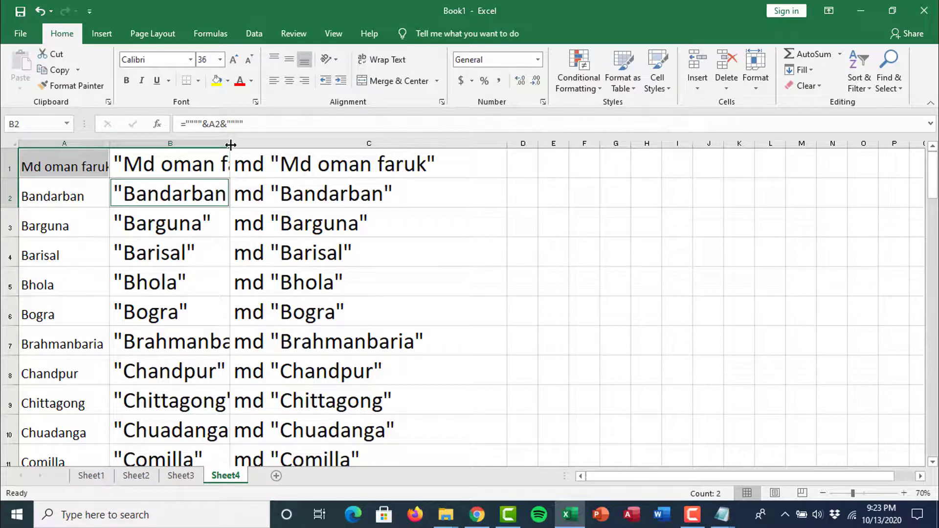
double_click(231, 144)
left_click(628, 143)
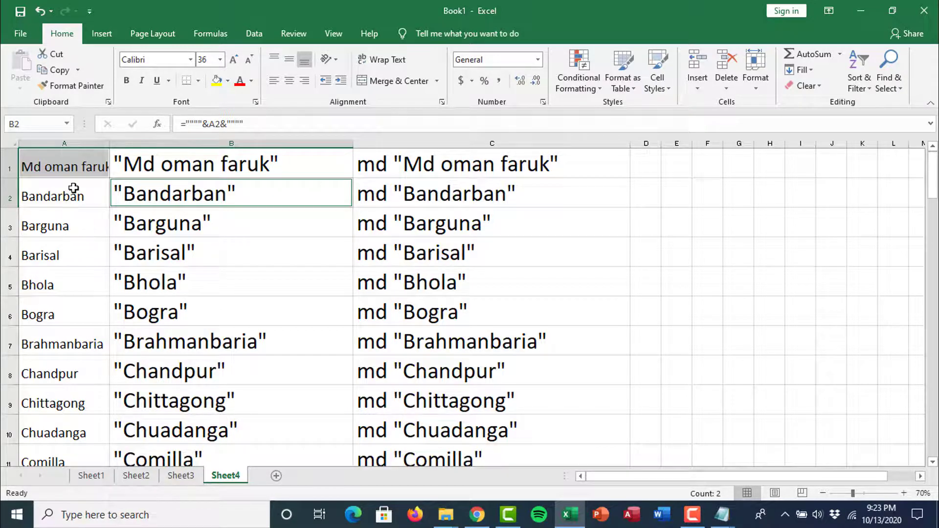
Minimize Excel and scroll down the District folder's list of district folders.
left_click(859, 11)
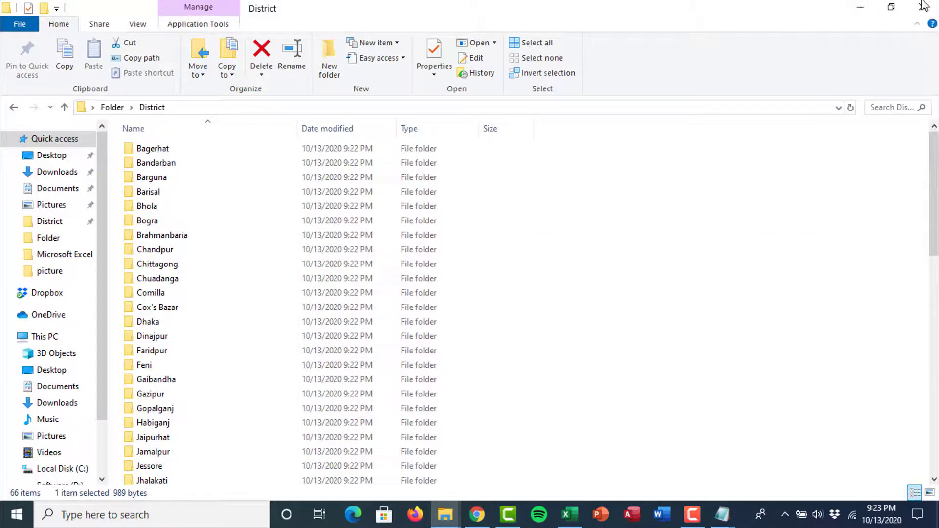
scroll(402, 302, "down", 14)
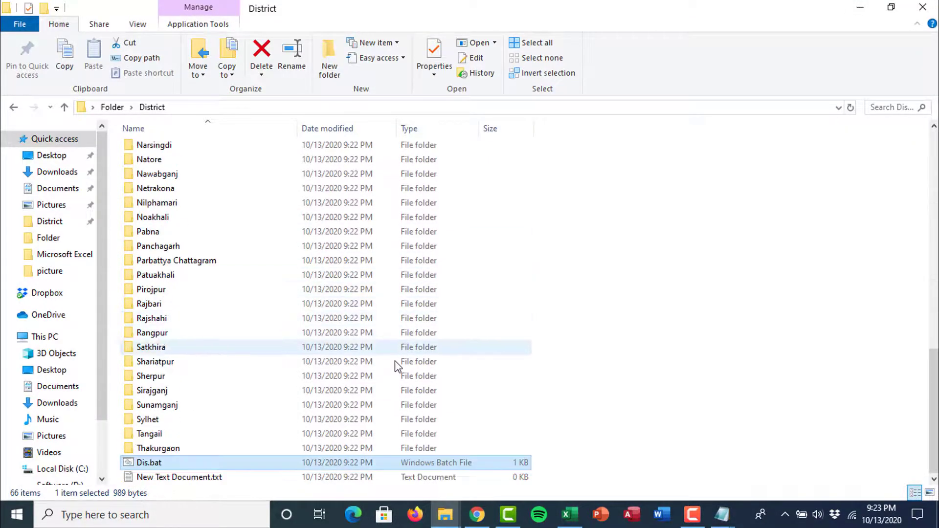